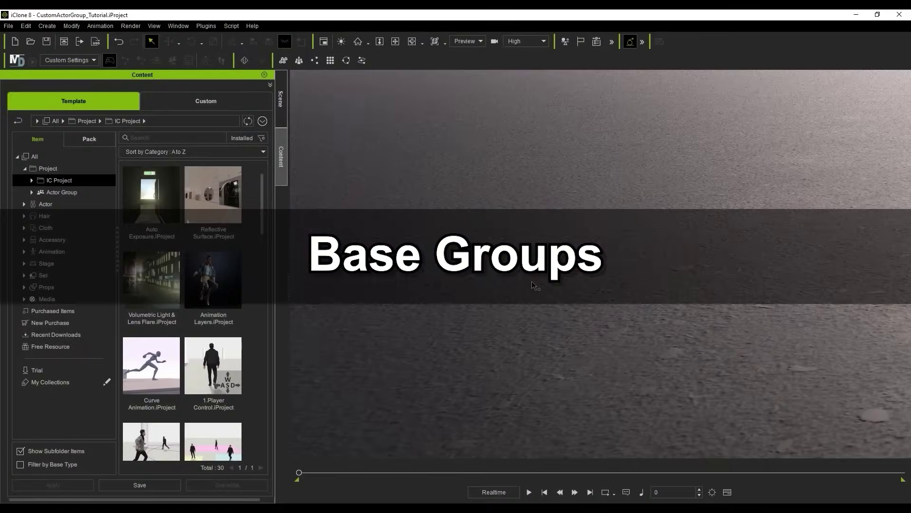
Start a Base actor group and place the Business_F_0014 and Business_M_0013 avatars in the scene.
left_click(48, 26)
left_click(91, 215)
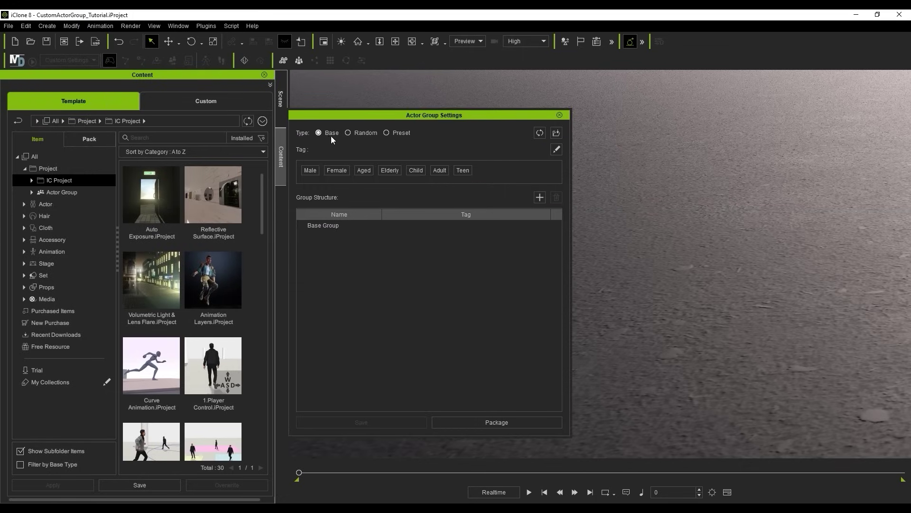
left_click(77, 205)
left_click_drag(262, 178, 280, 258)
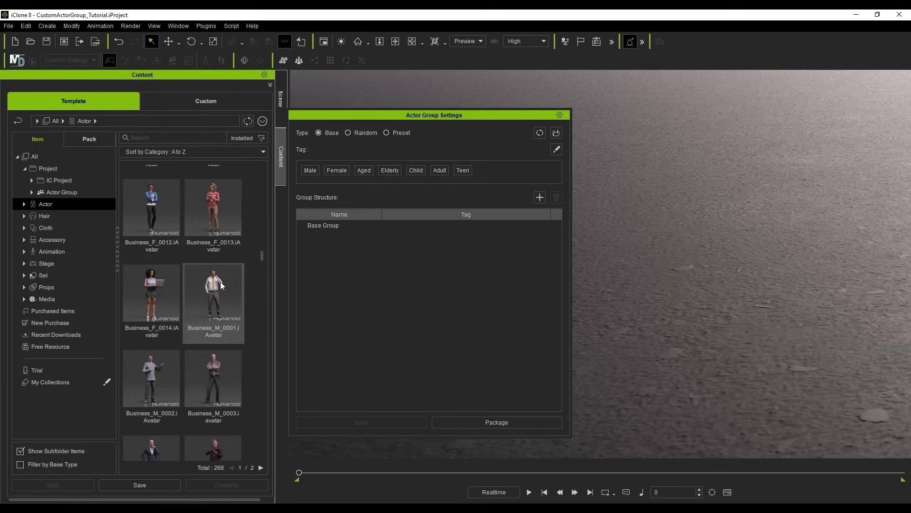
left_click_drag(152, 292, 673, 282)
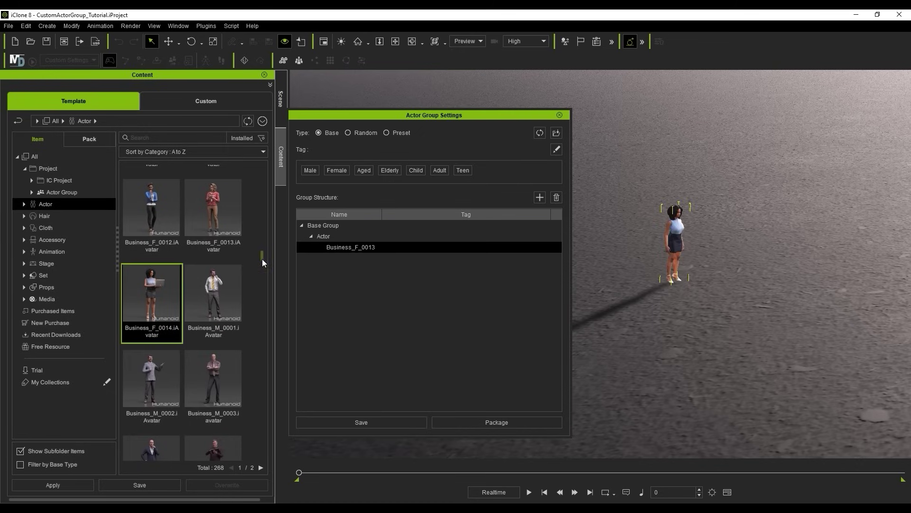
scroll(262, 258, "down", 10)
left_click_drag(214, 280, 747, 315)
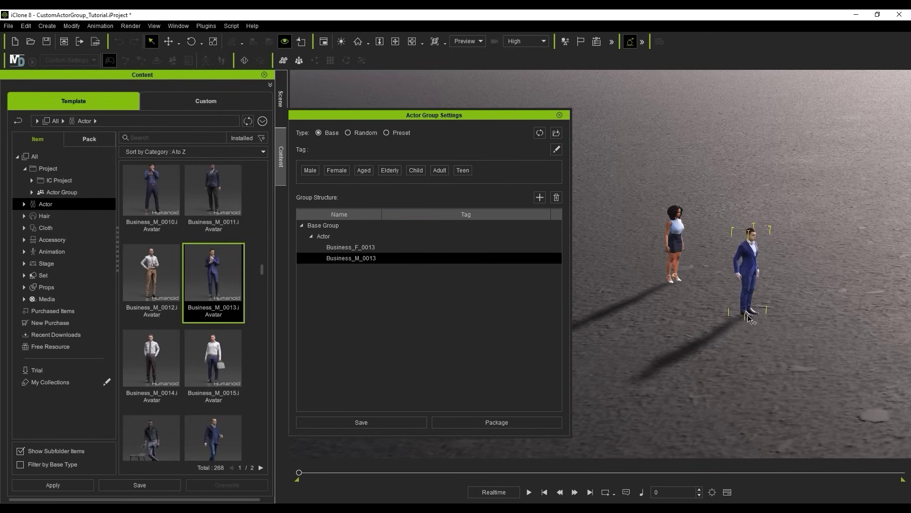
Apply the City Life motions Photo_Mobile01_M to the man and Photo_Taken01_F to the woman.
left_click(89, 138)
left_click(70, 228)
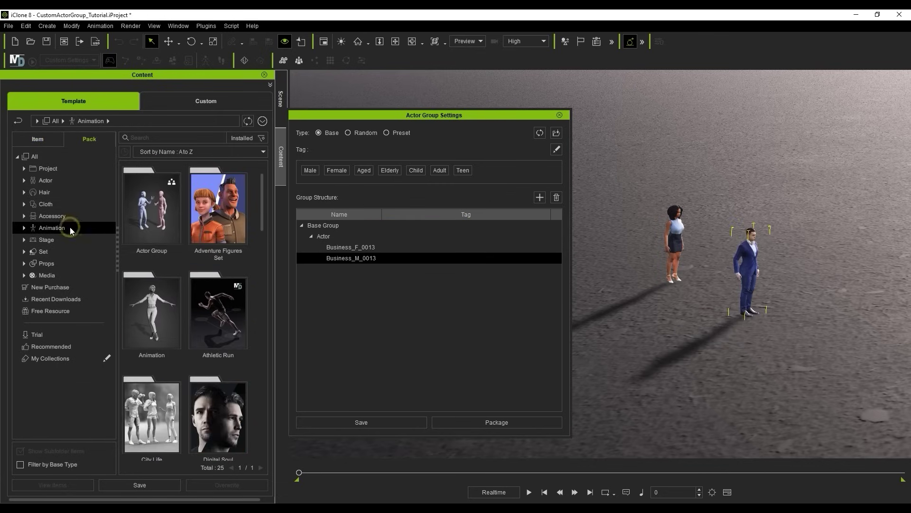
scroll(263, 220, "down", 2)
double_click(151, 276)
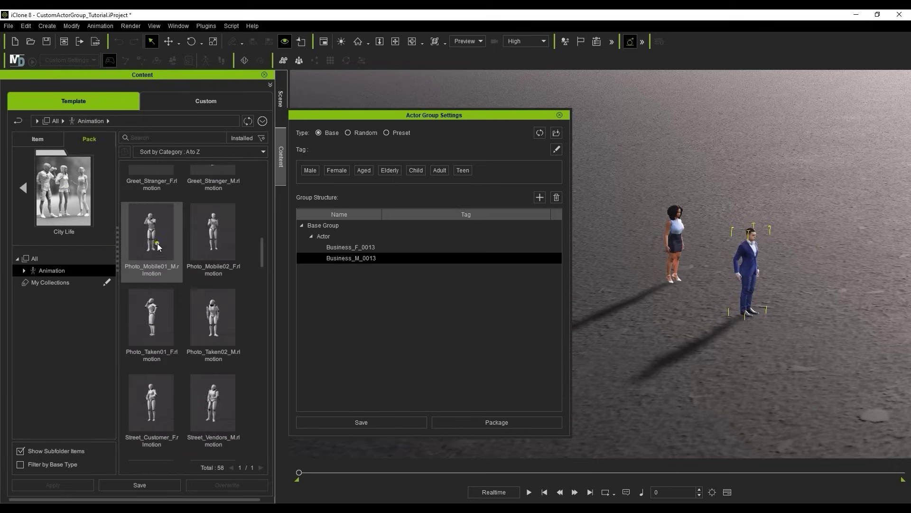
left_click_drag(158, 246, 752, 277)
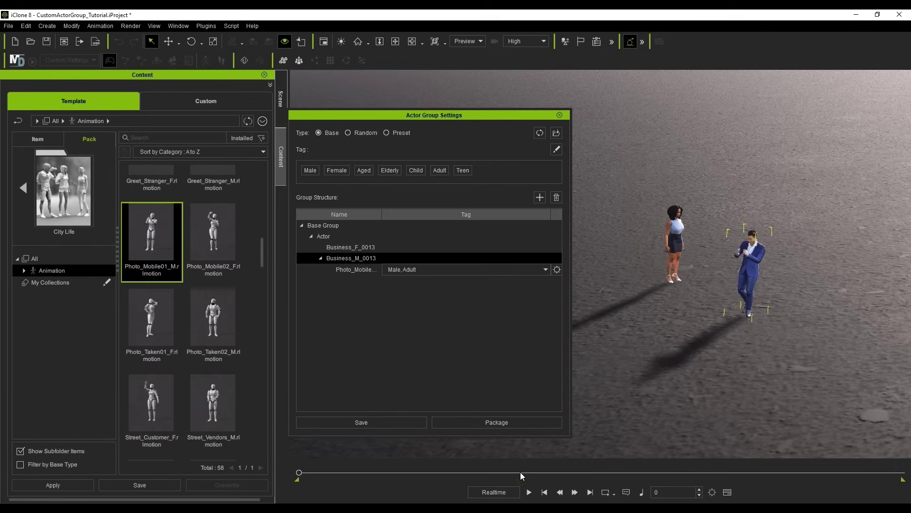
left_click_drag(151, 317, 673, 244)
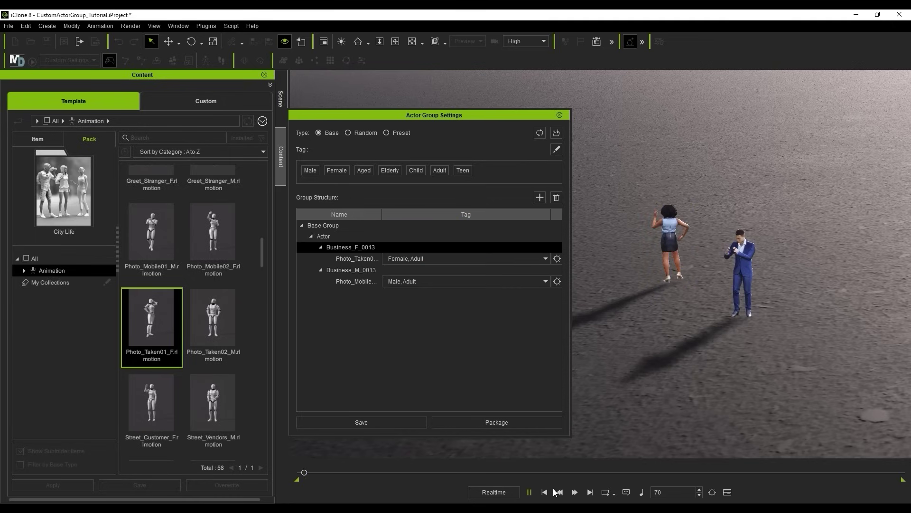
left_click(556, 492)
Turn the man in the blue suit toward the woman and move him slightly closer to her.
left_click(671, 242)
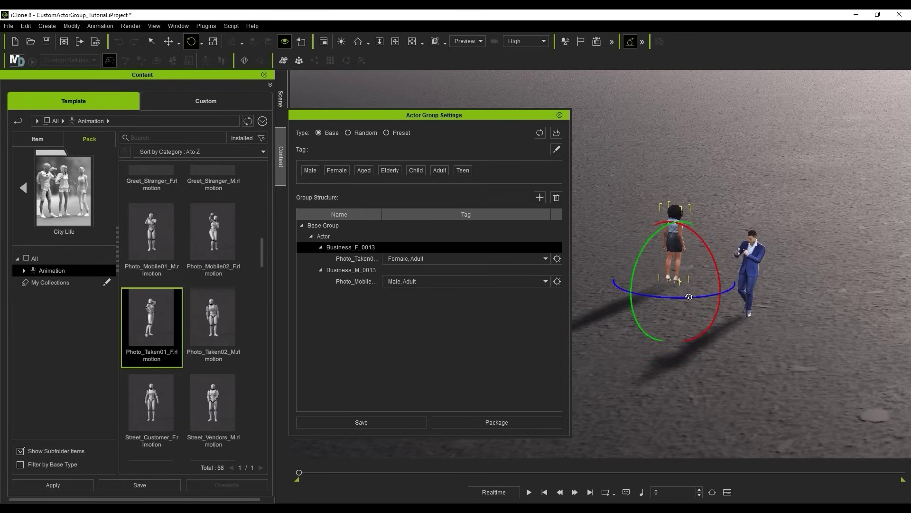
left_click(752, 281)
key("w")
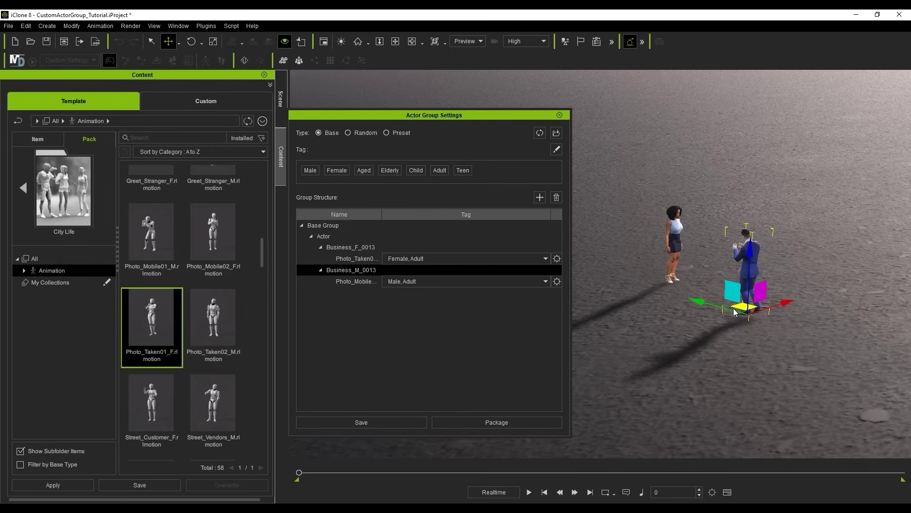
left_click(178, 44)
left_click(227, 75)
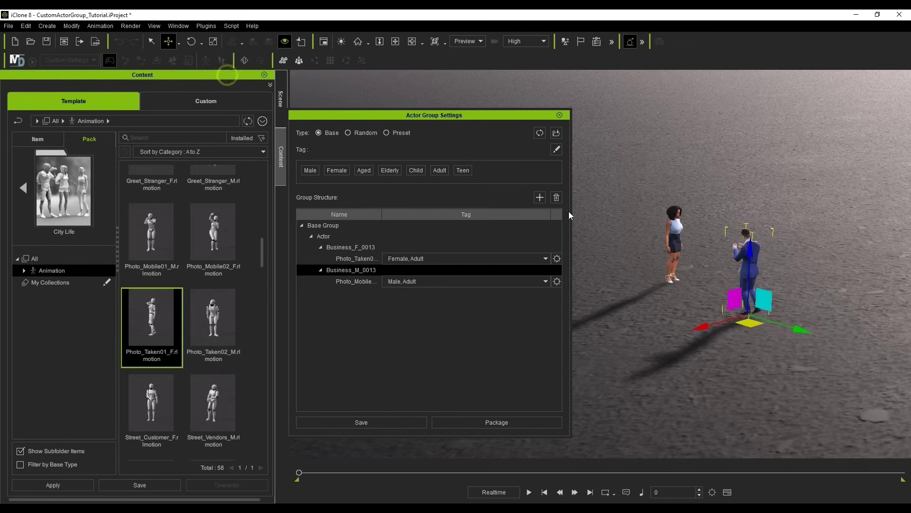
left_click_drag(750, 322, 735, 315)
Play back the photo-taking pair from the first frame and examine their interaction from several angles.
left_click(532, 496)
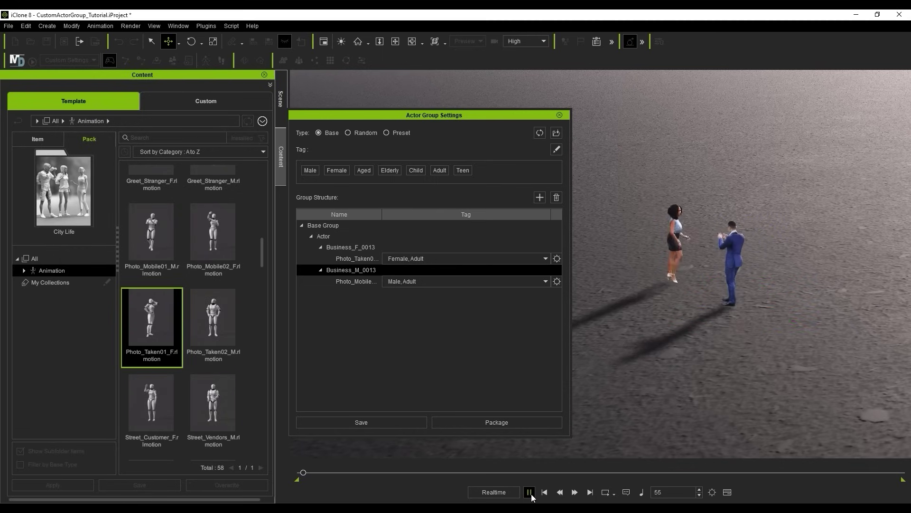
right_click_drag(722, 352, 750, 356, "alt")
key("space")
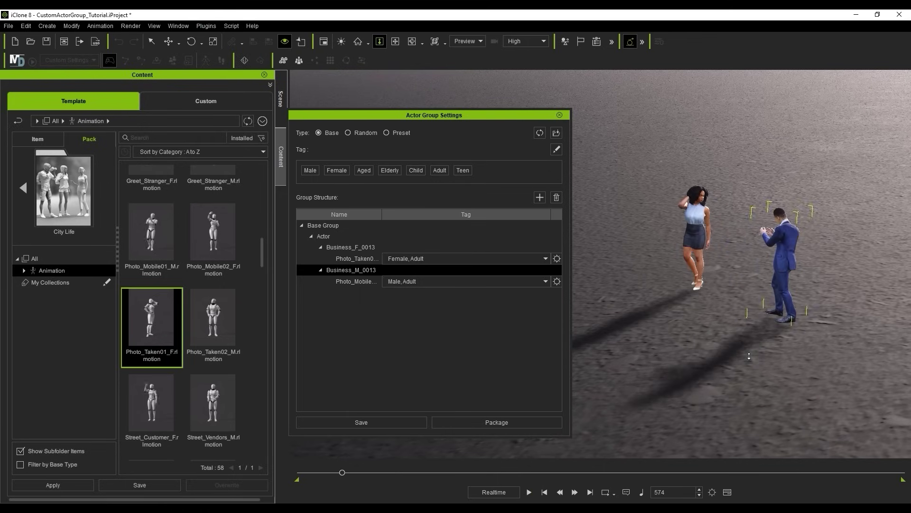
left_click(544, 492)
key("w")
key("space")
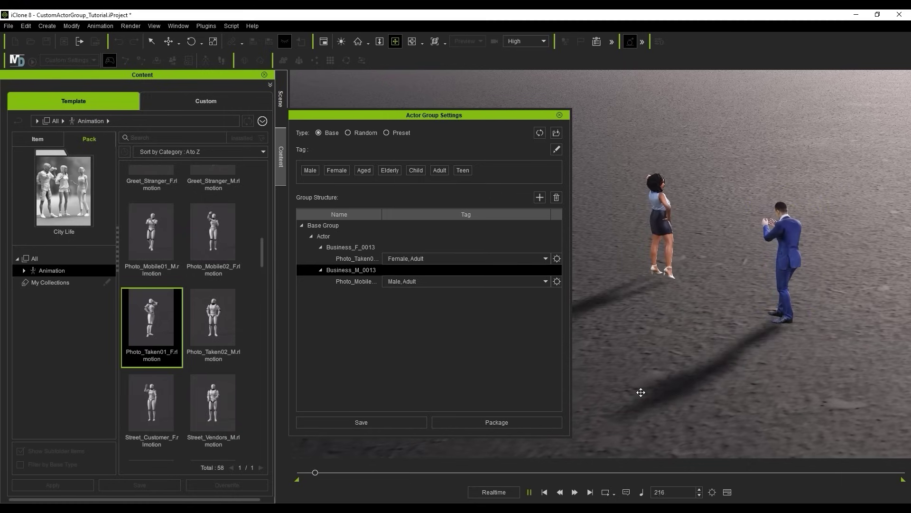
left_click_drag(640, 392, 619, 363, "alt")
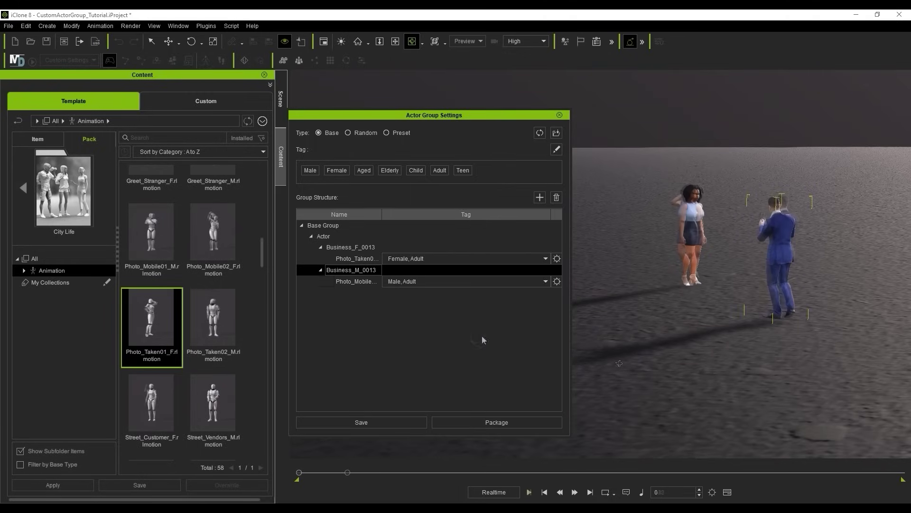
Review both actors and their motions in the group structure, and inspect the tag options for the woman's motion.
left_click(356, 247)
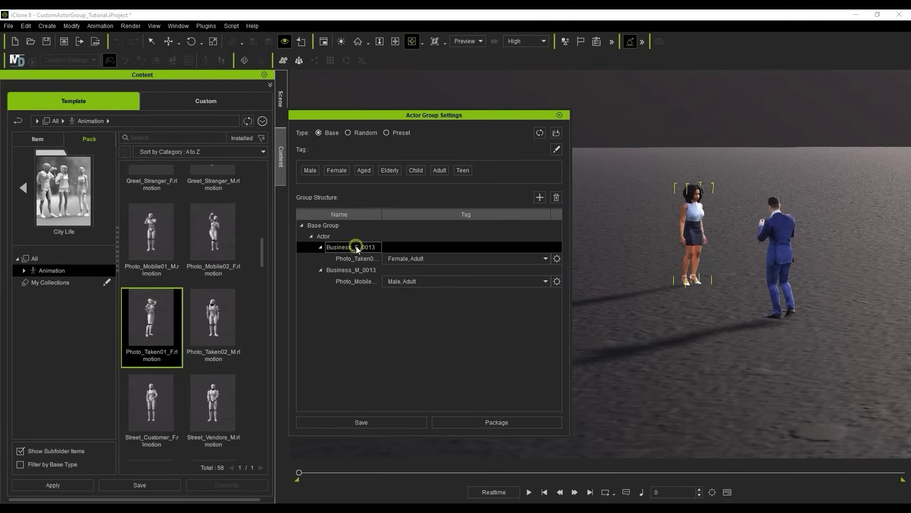
left_click(357, 258)
left_click(357, 270)
left_click(365, 281)
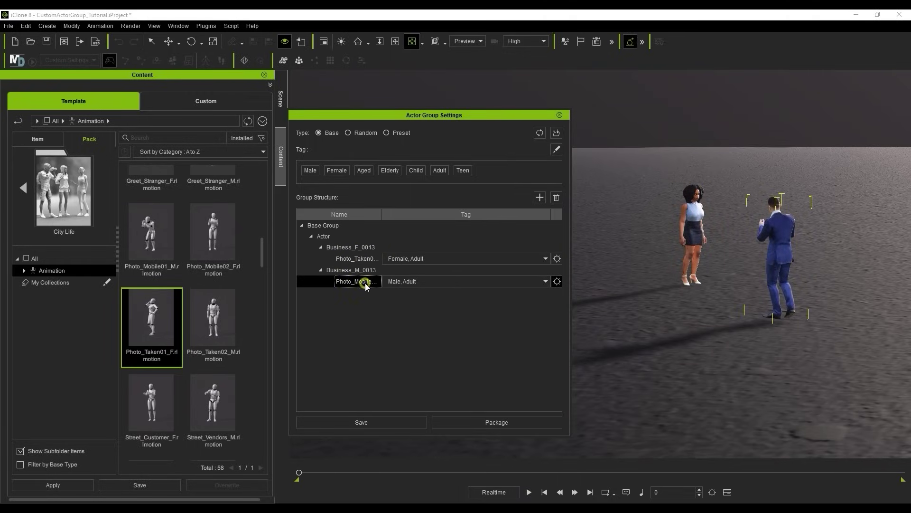
left_click(545, 258)
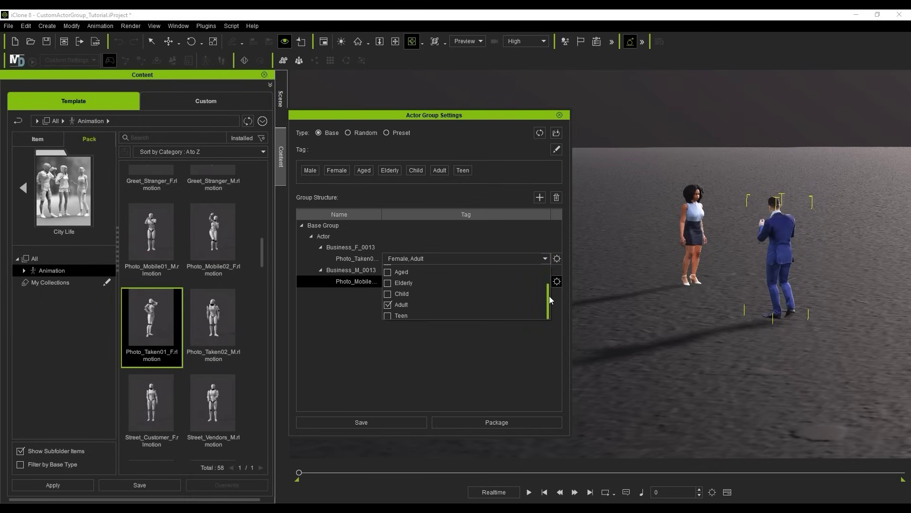
left_click(554, 282)
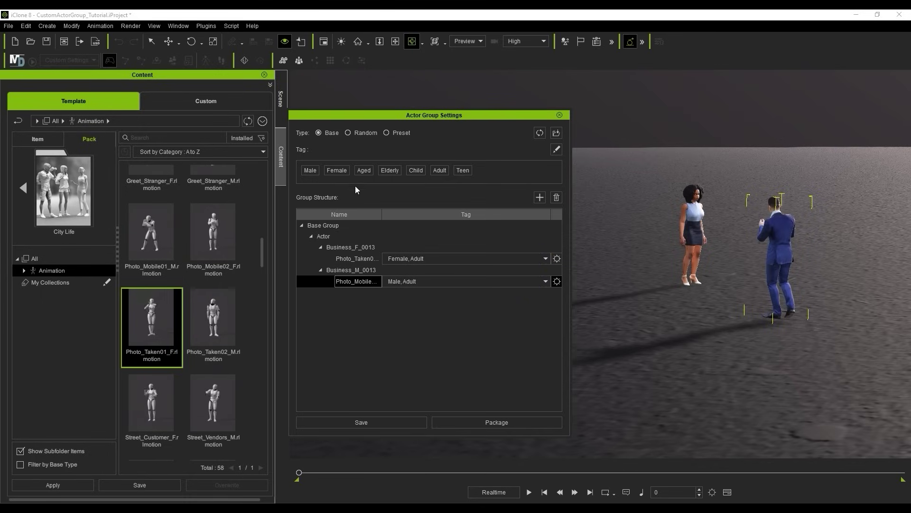
left_click(458, 325)
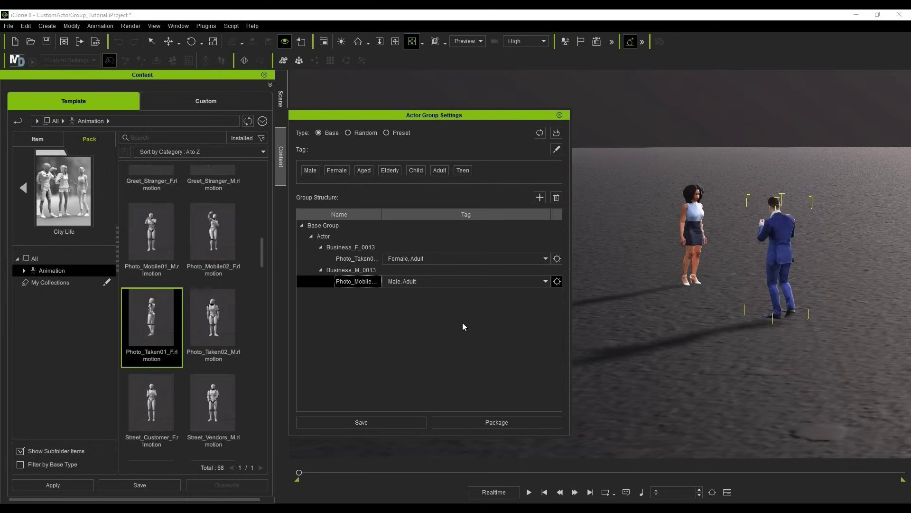
Save the actor group as TakePhoto_Base in the 01_Stand folder.
left_click(409, 423)
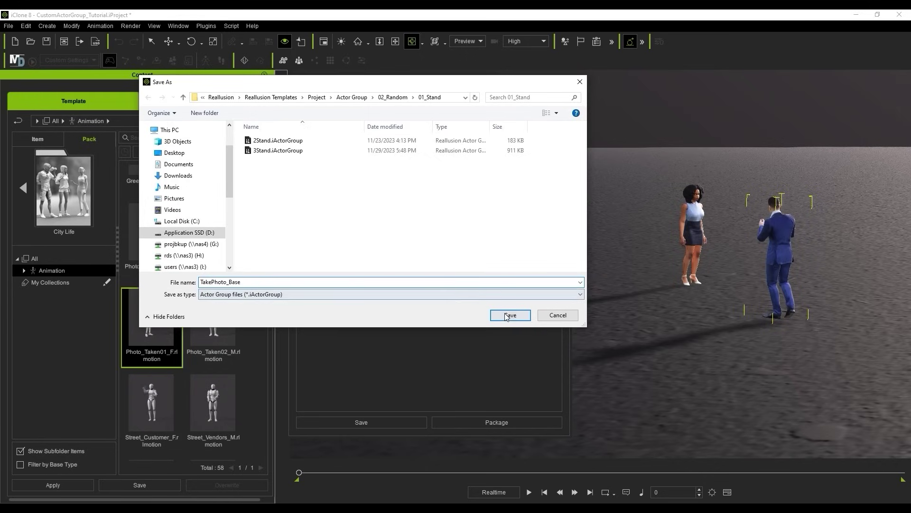
left_click(521, 315)
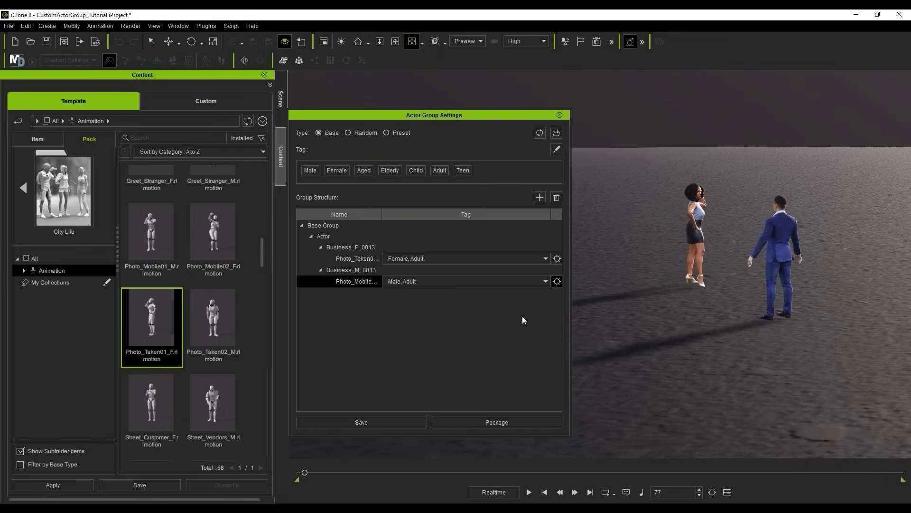
Populate a new Base group with the white-bearded man and the man in the dark jacket.
left_click_drag(213, 238, 696, 334)
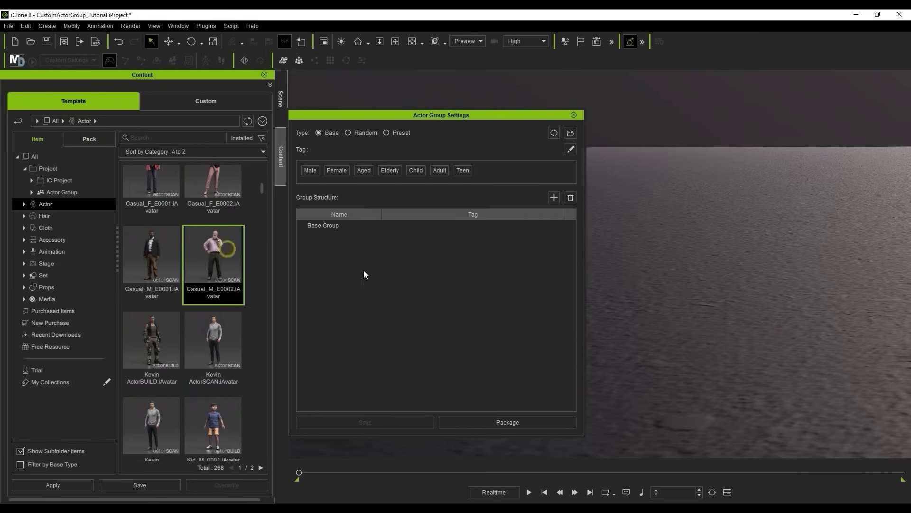
scroll(214, 342, "down", 1)
scroll(213, 342, "up", 1)
left_click_drag(152, 284, 764, 315)
Apply the City Life motions Calling_Seat_M to the man in the dark jacket and Reading_Seat_M to the bearded man.
left_click(89, 138)
left_click(82, 225)
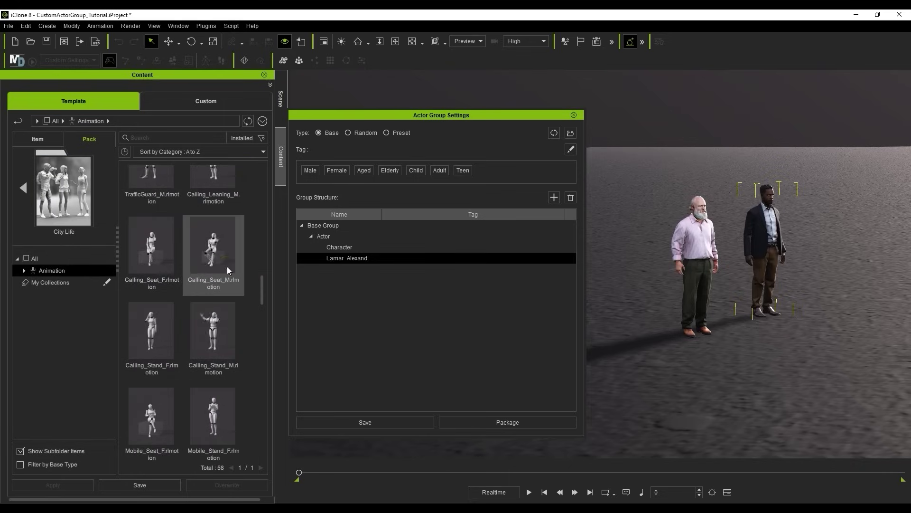
left_click_drag(227, 266, 762, 256)
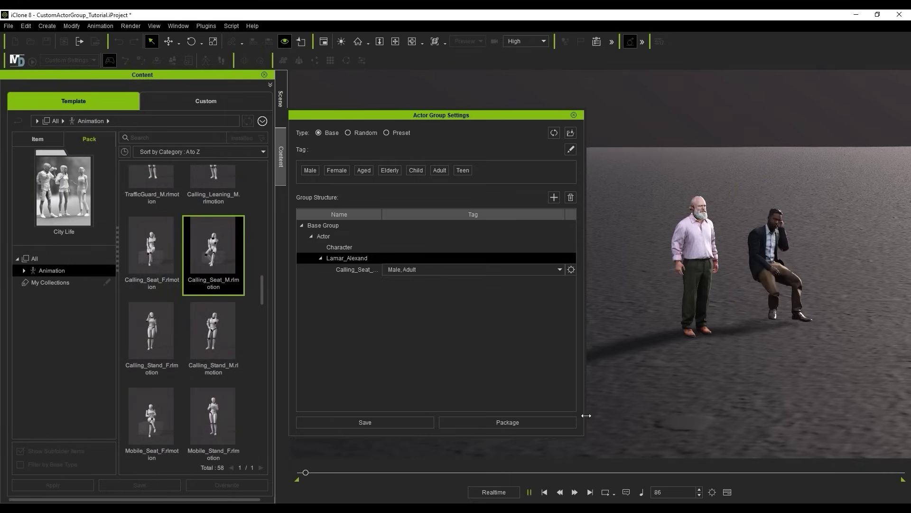
scroll(258, 313, "down", 5)
left_click_drag(151, 316, 691, 258)
key("space")
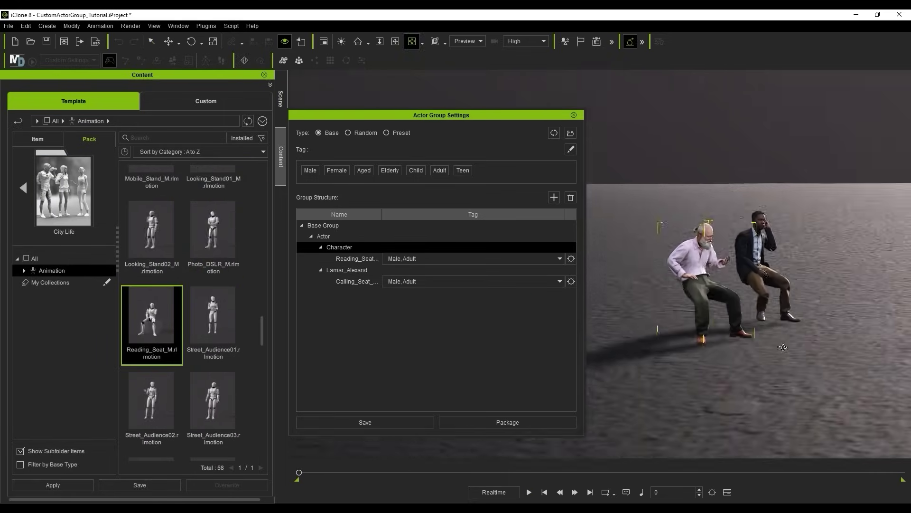
Place the custom Bench prop under the two seated men and position the actors on it.
left_click(204, 101)
left_click(47, 156)
left_click_drag(151, 195, 720, 324)
key("w")
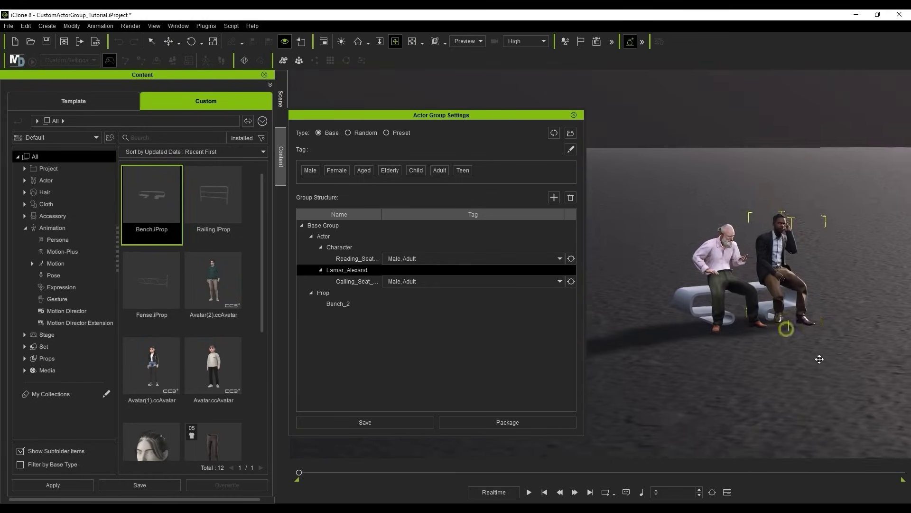
Play back the seated pair, return to the first frame, and review the actors and bench in the group structure.
left_click(529, 492)
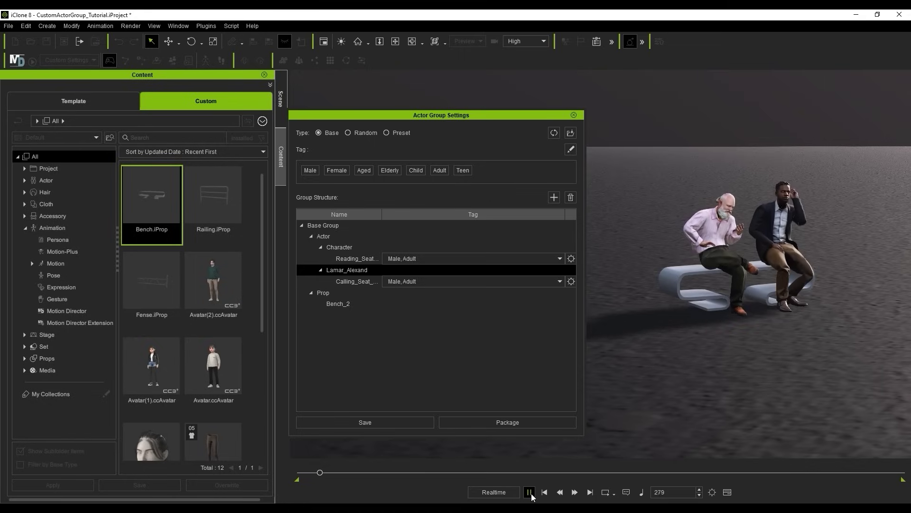
left_click(530, 493)
left_click(543, 492)
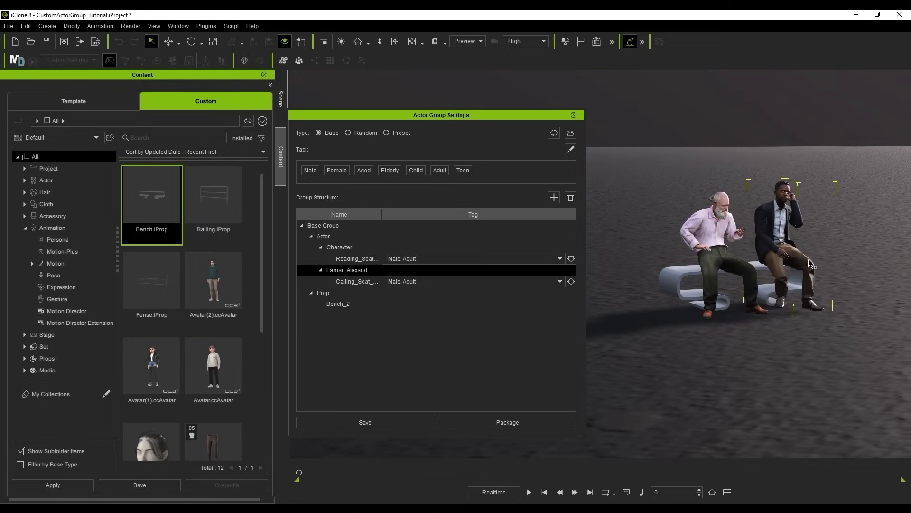
left_click_drag(343, 238, 370, 325)
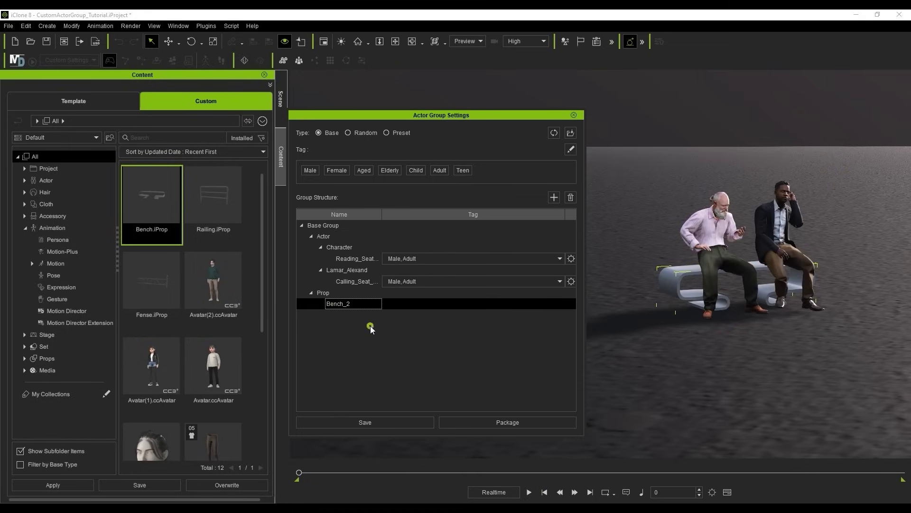
Save the bench group as Bench_Base in the 01_Stand folder and close the Actor Group Settings.
left_click(411, 424)
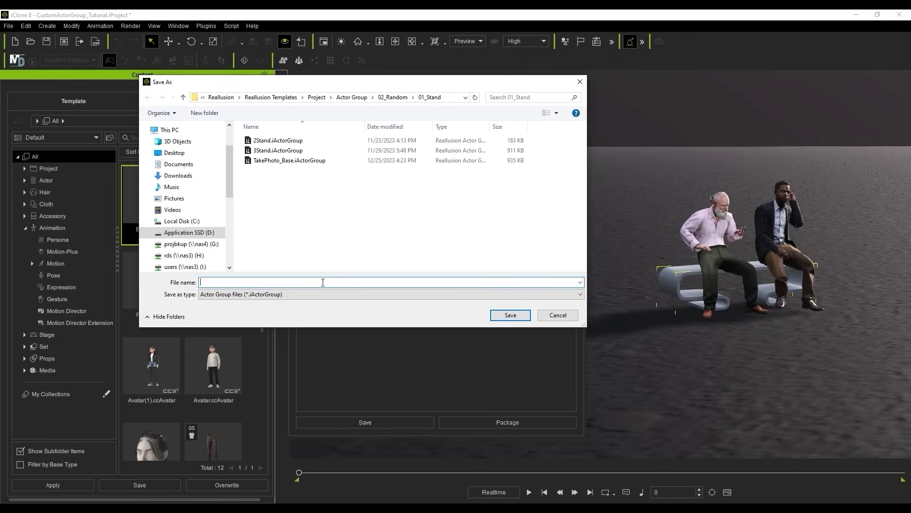
left_click(524, 317)
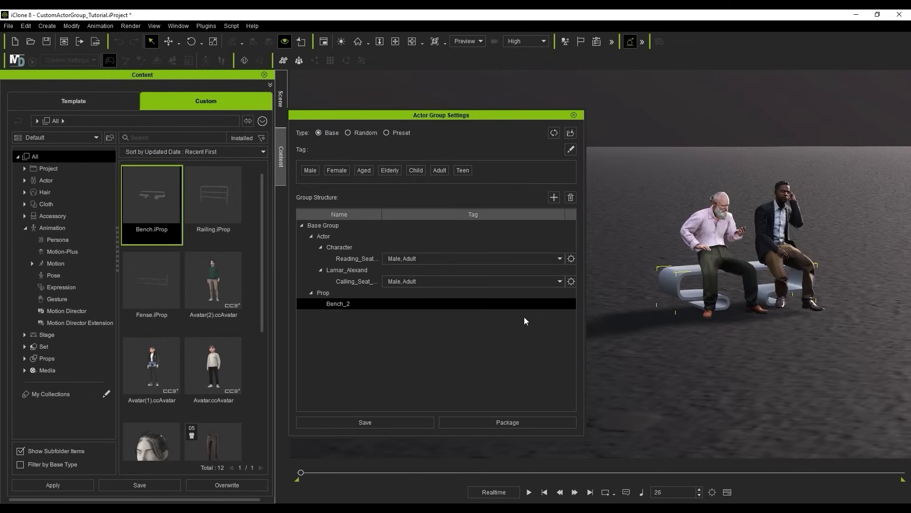
left_click(573, 114)
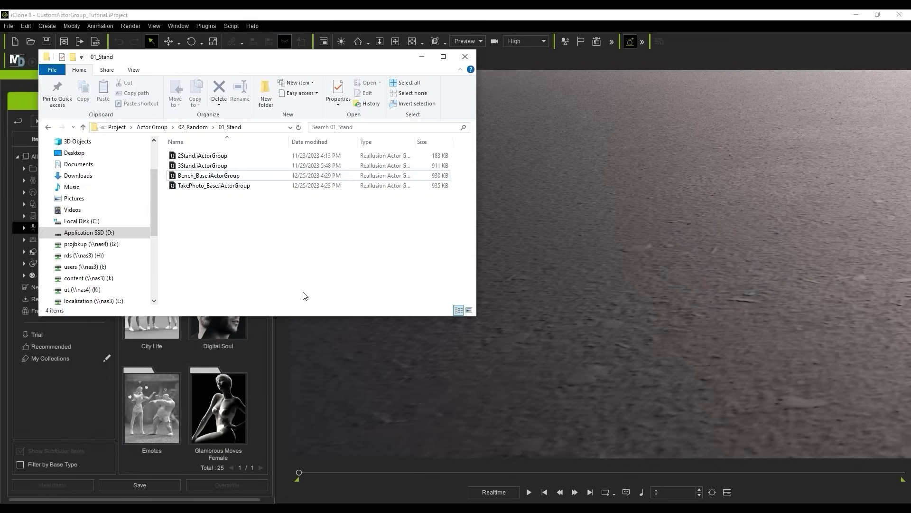
Load Bench_Base and TakePhoto_Base from the 01_Stand folder into the scene side by side and play them back.
left_click_drag(209, 175, 562, 269)
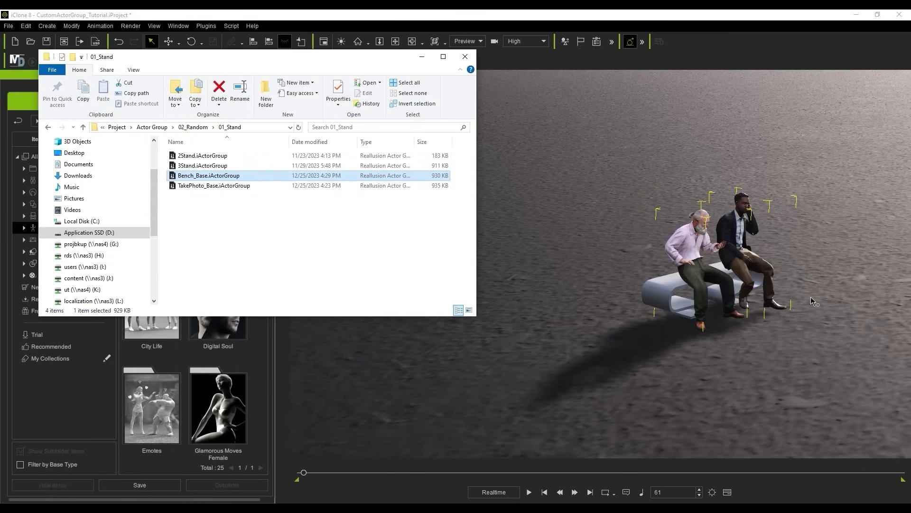
middle_click_drag(811, 300, 605, 279)
key("alt+Tab")
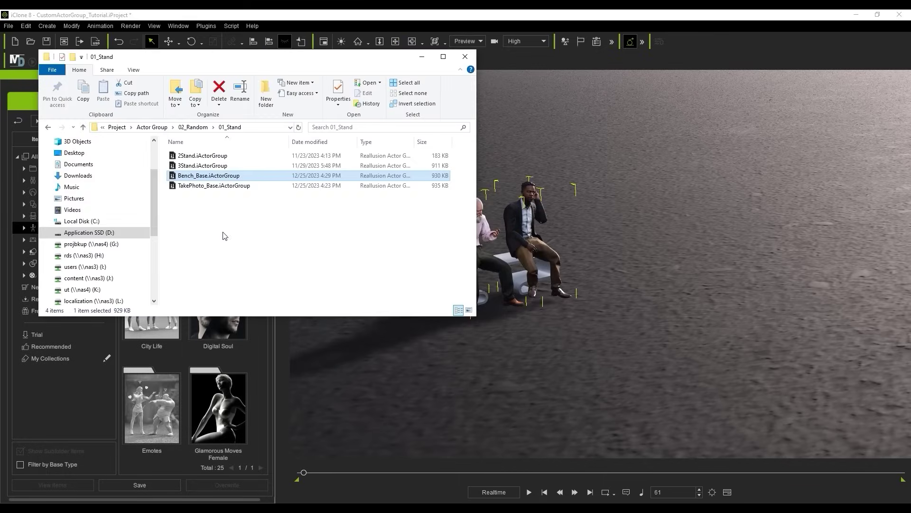
left_click_drag(209, 185, 730, 266)
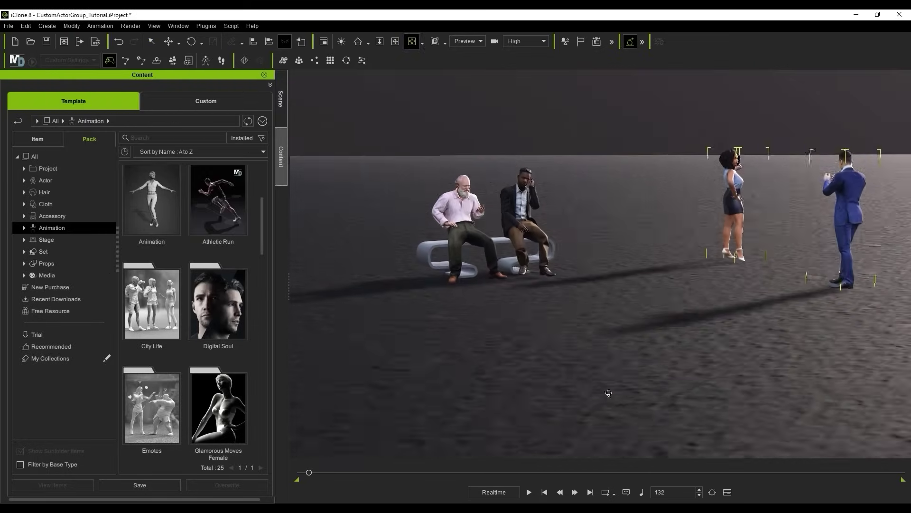
key("space")
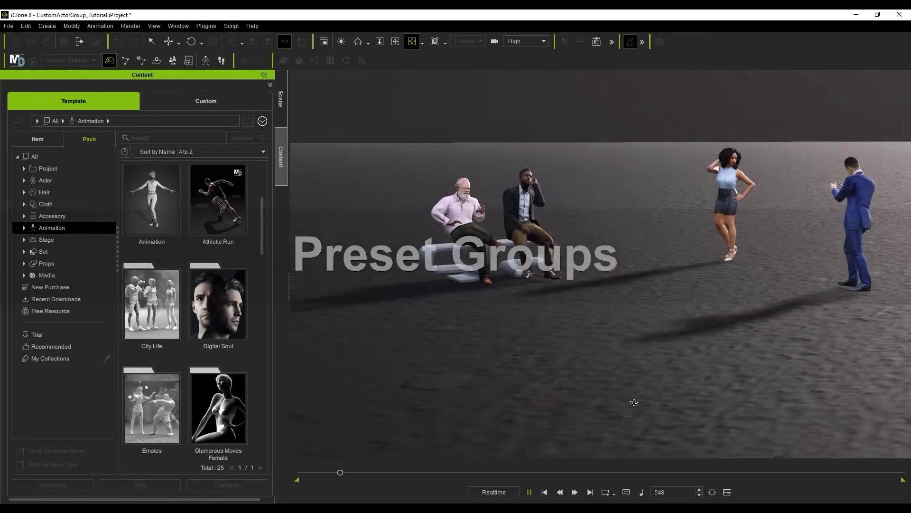
Stop playback, return to the first frame, and start a new actor group of the Preset type.
key("space")
left_click(544, 491)
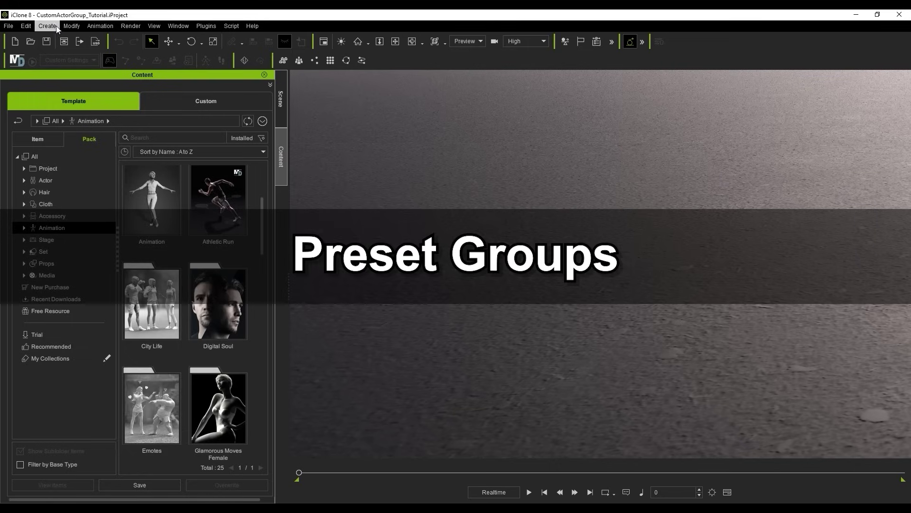
left_click(47, 26)
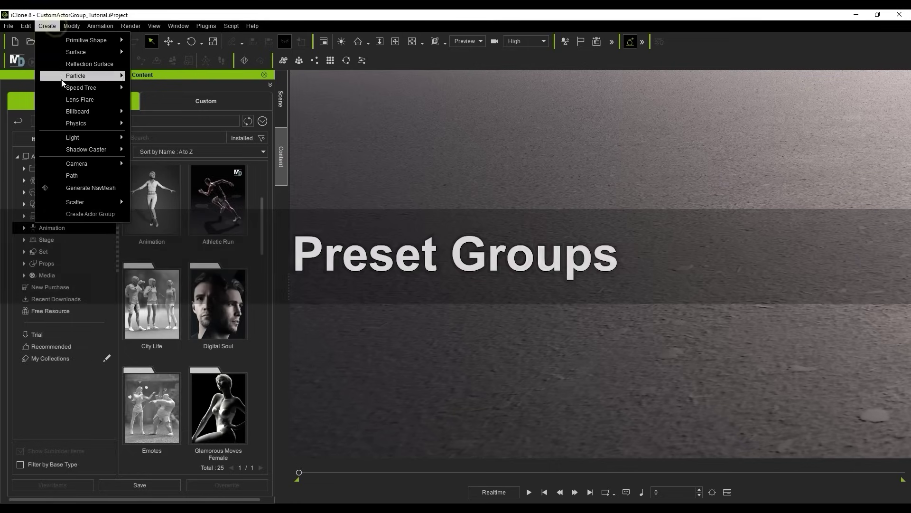
left_click(116, 215)
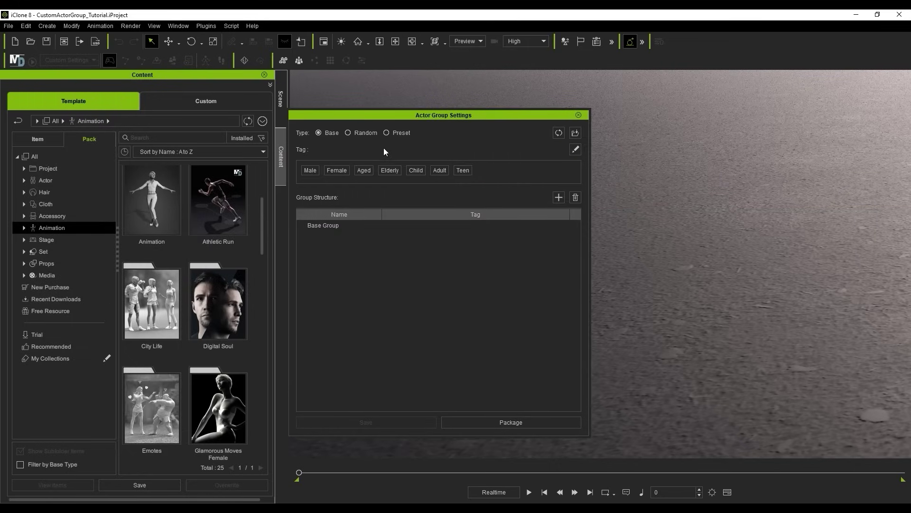
left_click(401, 134)
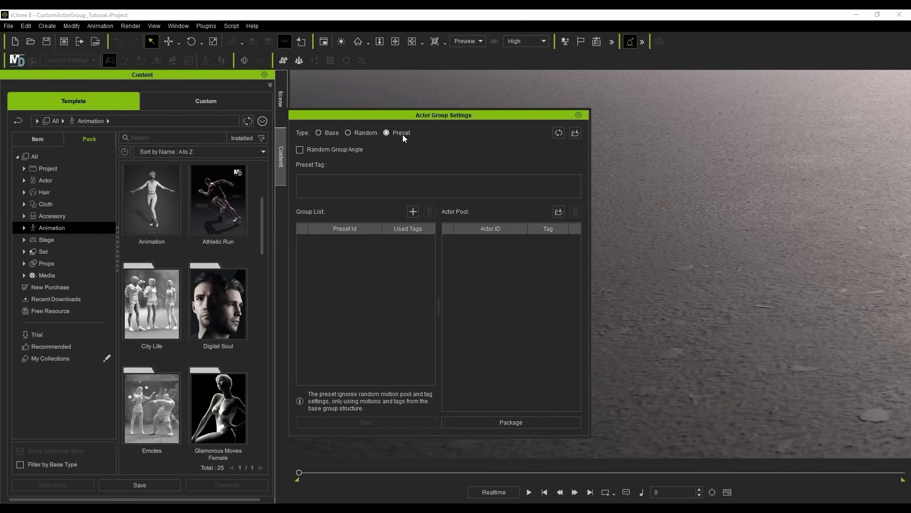
Add Bench_Base and TakePhoto_Base from the 01_Stand folder to the preset's group list and review both entries.
left_click(411, 214)
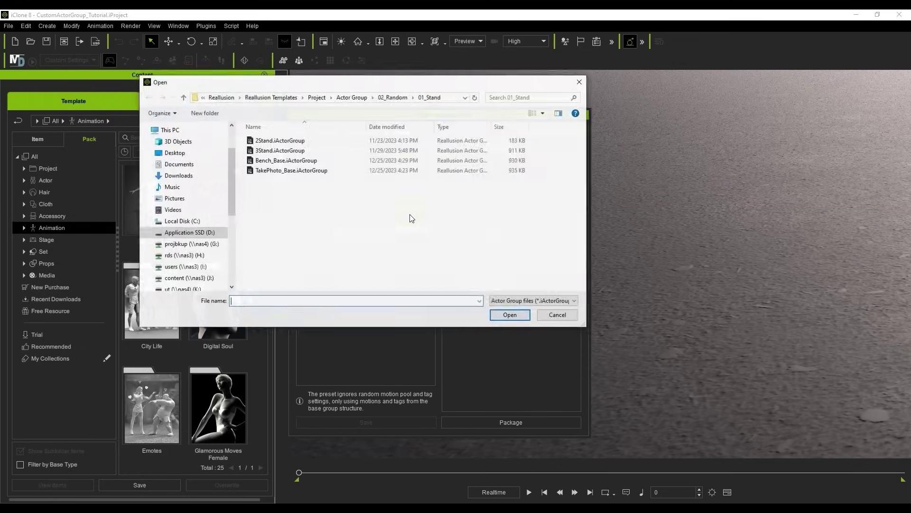
left_click(321, 161)
left_click(321, 170, "shift")
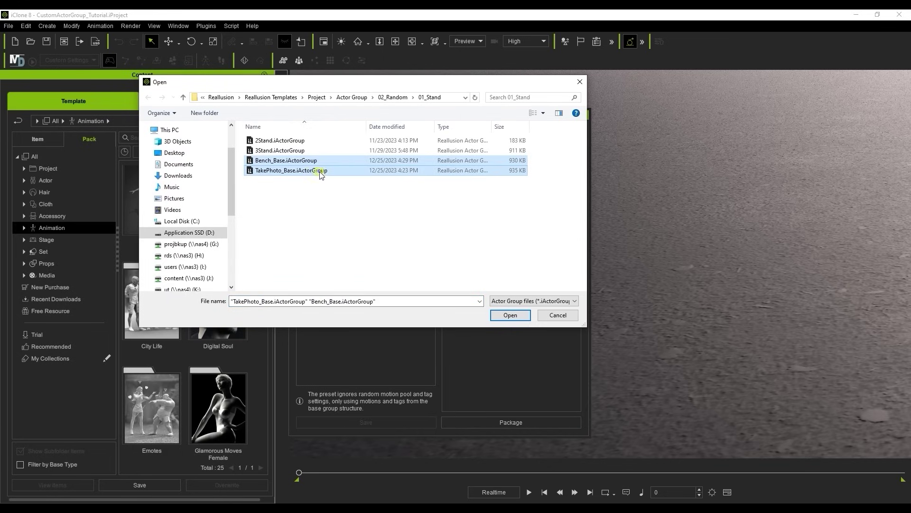
left_click(502, 315)
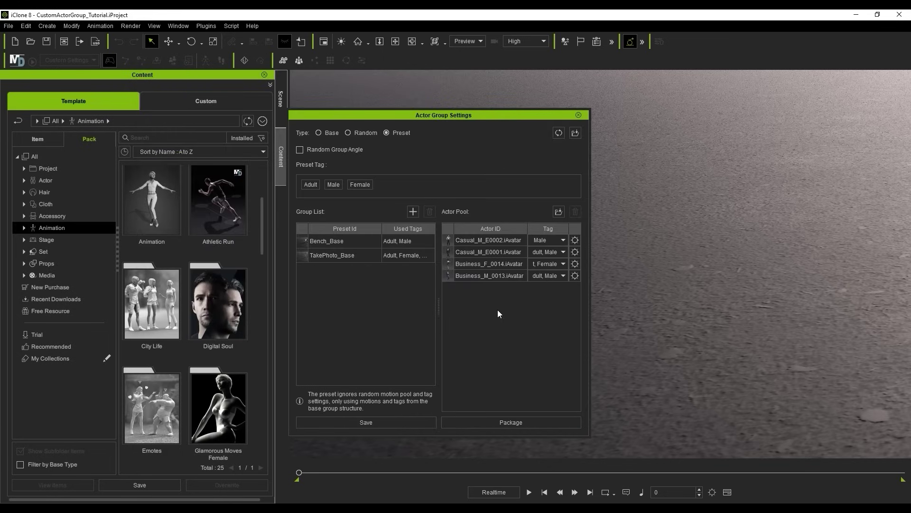
left_click(334, 241)
left_click(337, 255)
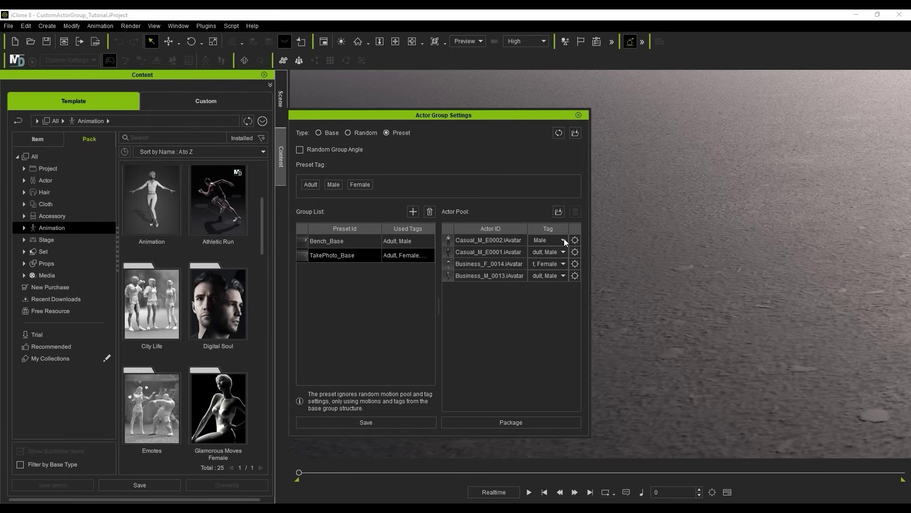
Add all the actors from the Business - Crowd Set - Vol.1 pack to the preset's actor pool and review the pool.
left_click(75, 181)
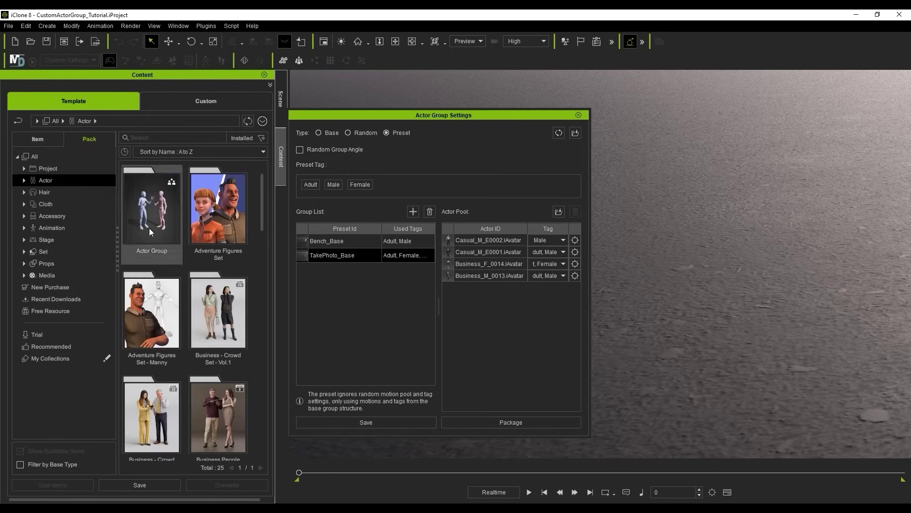
double_click(216, 288)
left_click_drag(254, 207, 136, 426)
left_click_drag(205, 327, 500, 306)
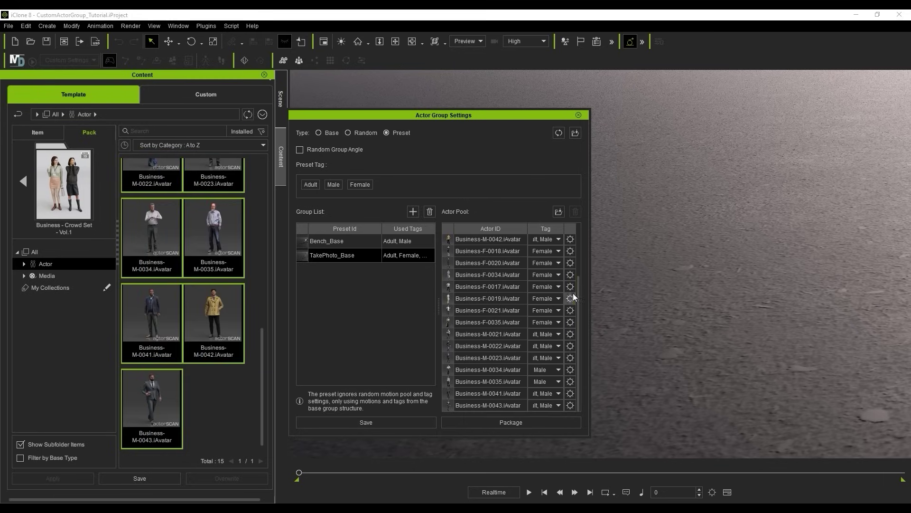
scroll(574, 320, "up", 2)
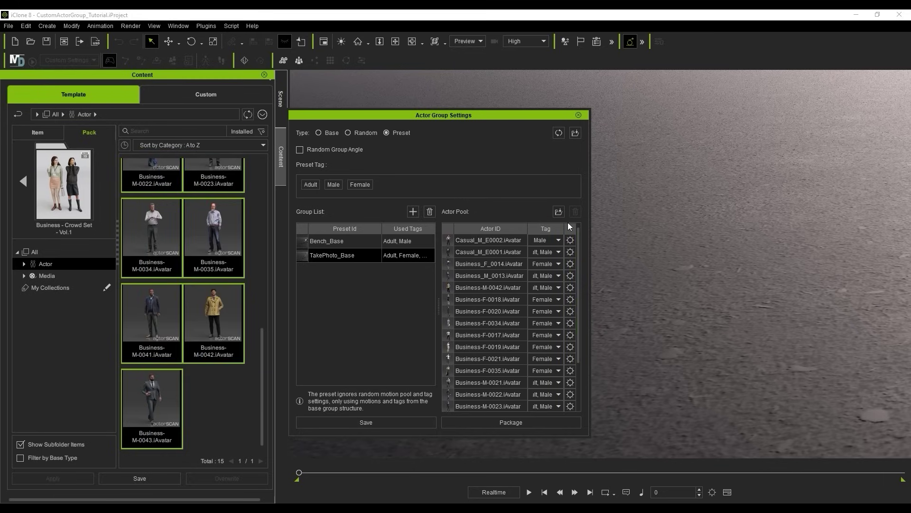
Save the preset group as ActorGroup_Preset in the 01_Stand folder and close the Actor Group Settings.
left_click(366, 422)
type("ActorGor")
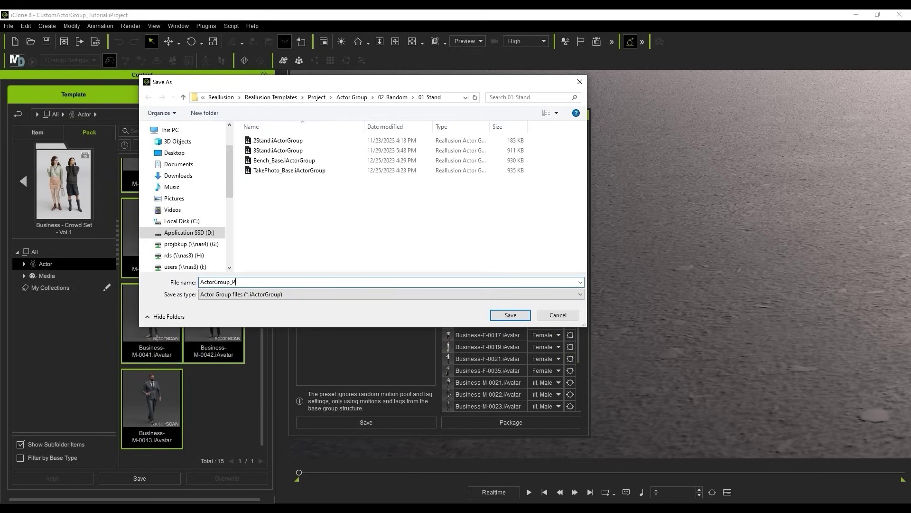
left_click(517, 317)
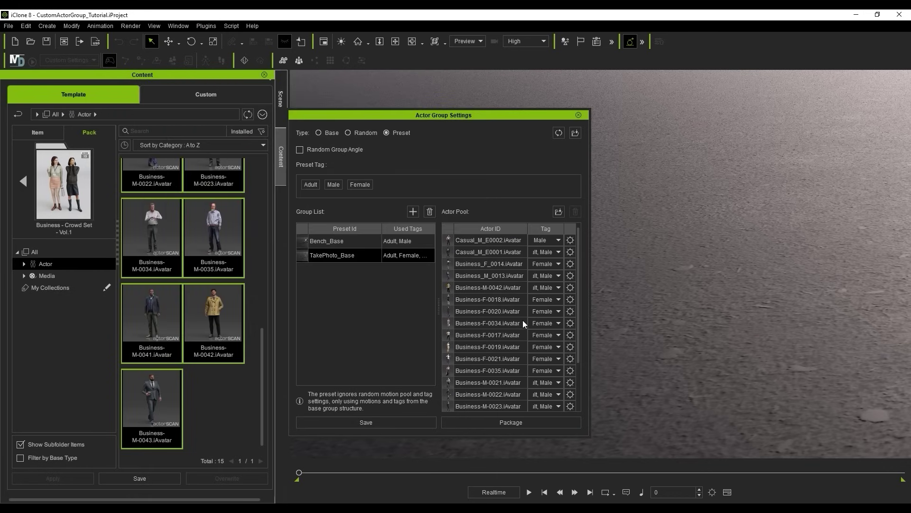
left_click(580, 116)
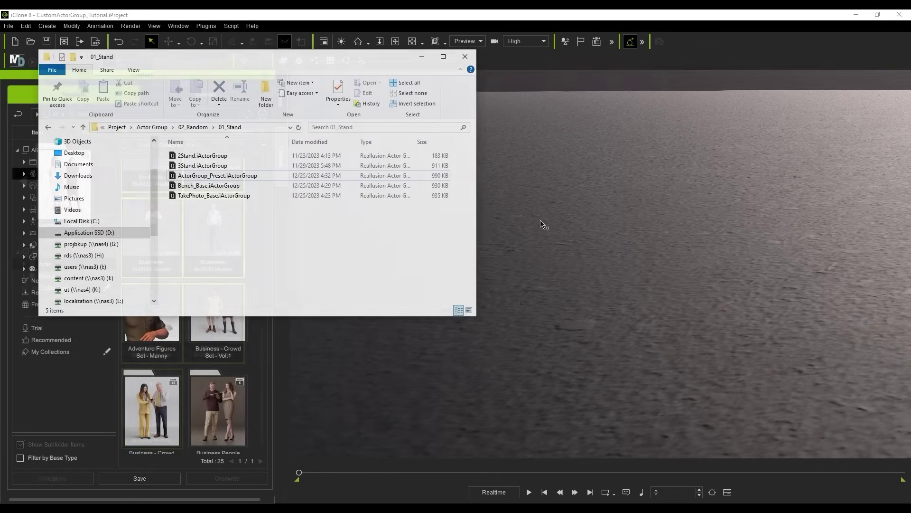
Load ActorGroup_Preset into the scene with the Bench_Base preset, randomize all its actors twice, and accept the result.
left_click(247, 176)
left_click_drag(246, 178, 716, 270)
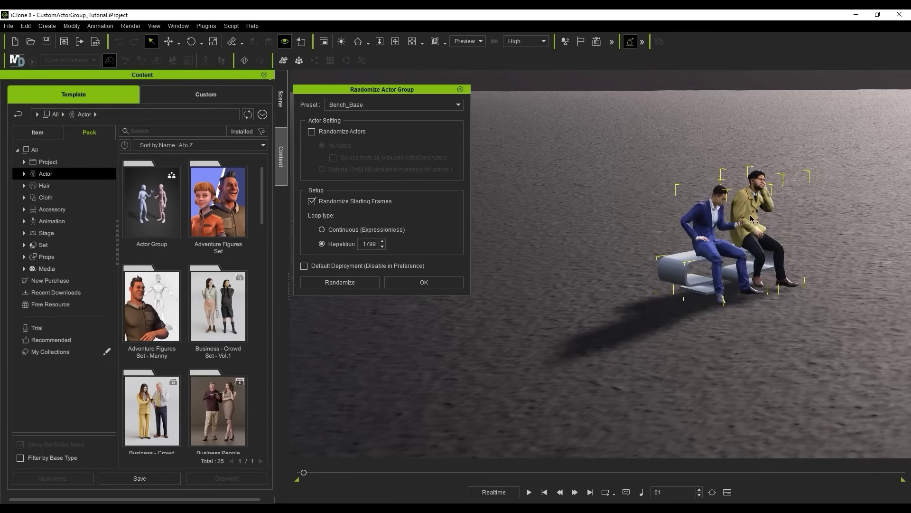
left_click(446, 105)
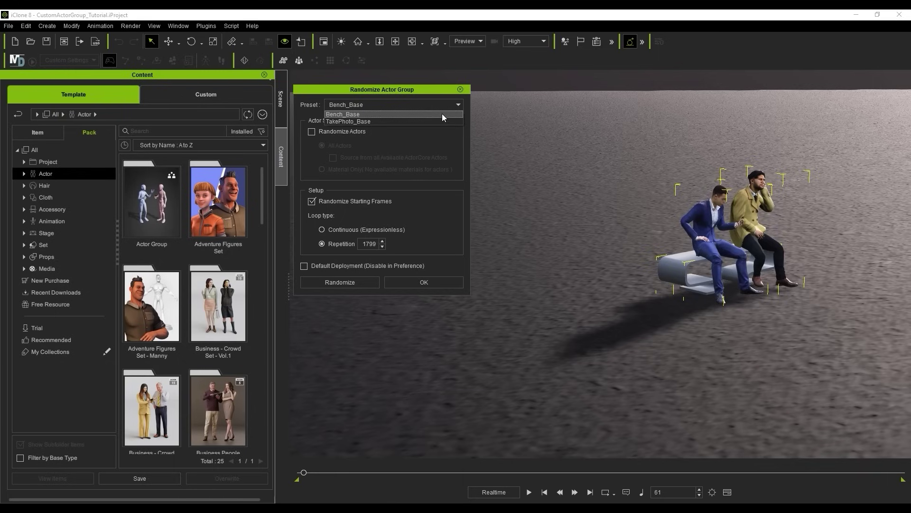
left_click(442, 115)
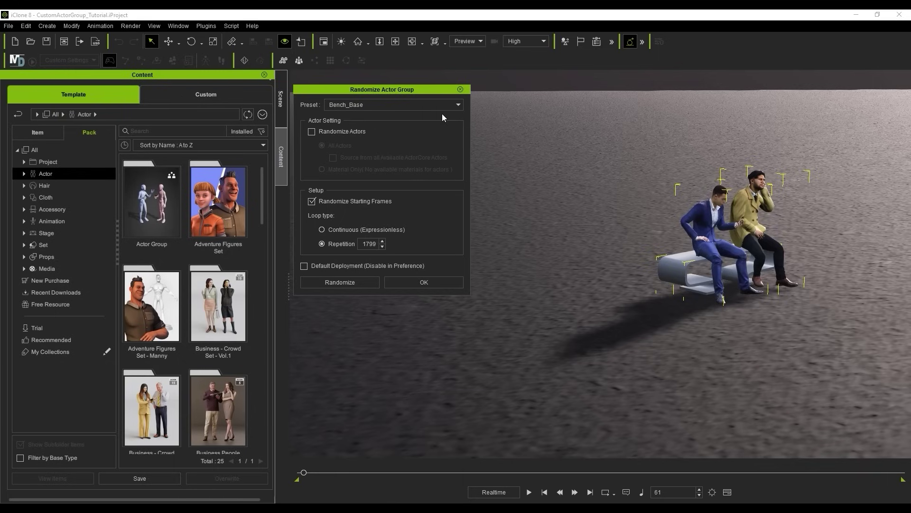
left_click(368, 283)
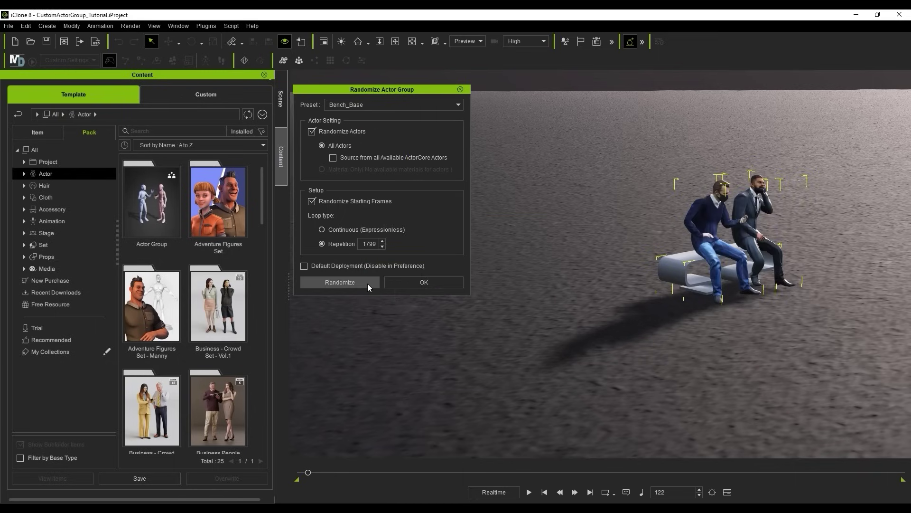
left_click(367, 283)
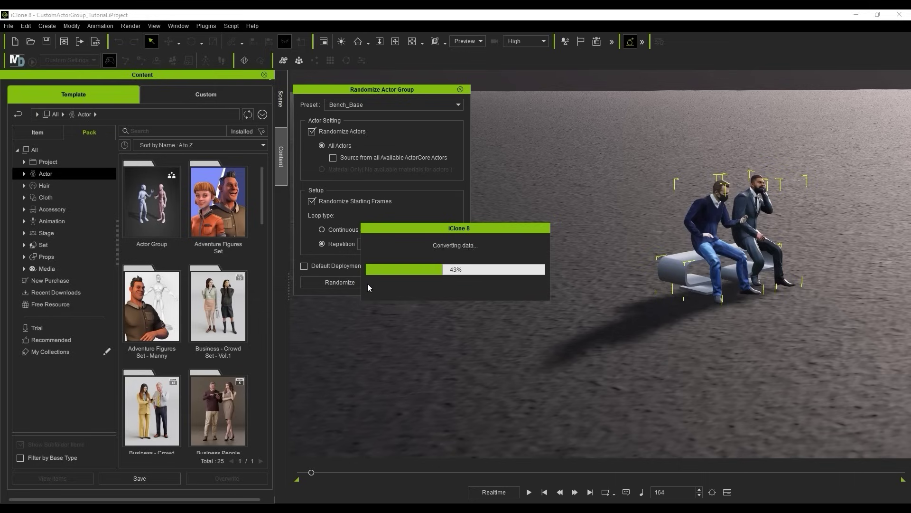
left_click(455, 282)
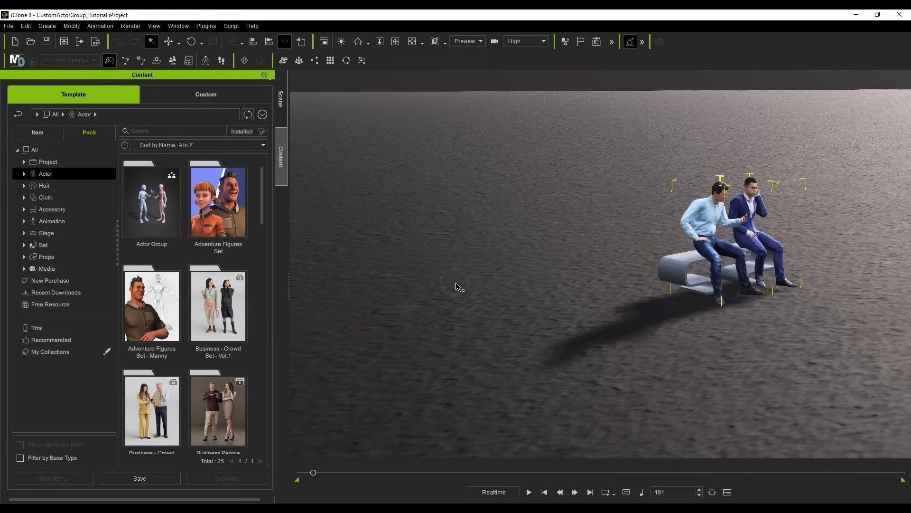
Load ActorGroup_Preset again beside the bench with the TakePhoto_Base preset and randomize all its actors.
left_click_drag(218, 175, 501, 239)
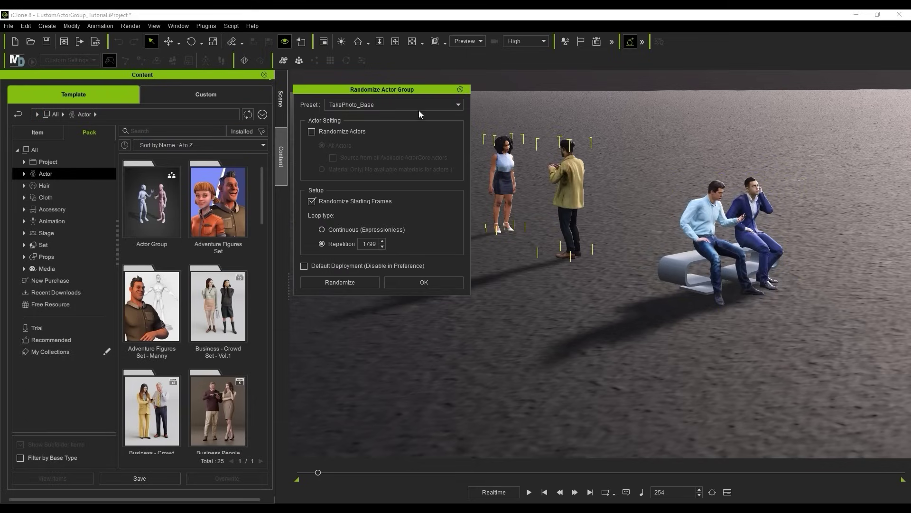
left_click(397, 104)
left_click(377, 121)
left_click(356, 134)
left_click(359, 283)
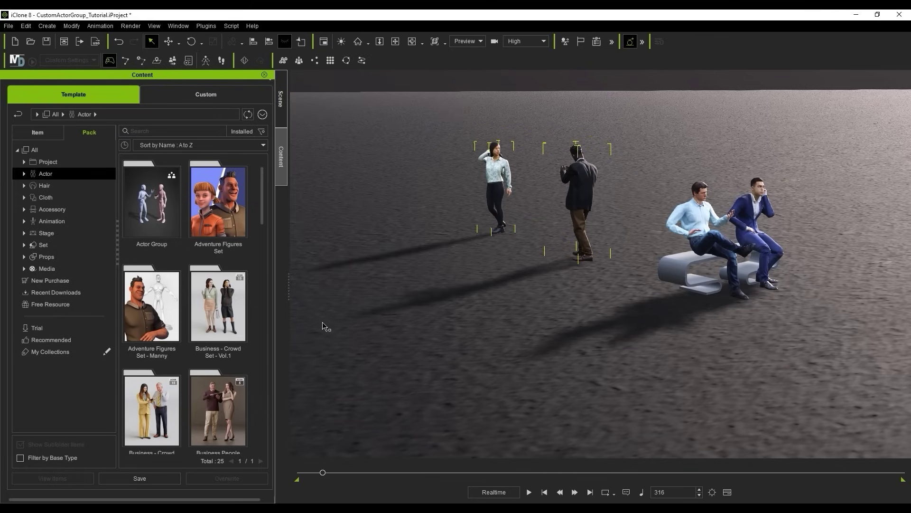
Load a third ActorGroup_Preset in the foreground with the Bench_Base preset, randomize its actors, and accept the result.
key("alt+Tab")
left_click_drag(234, 176, 398, 361)
left_click(417, 56)
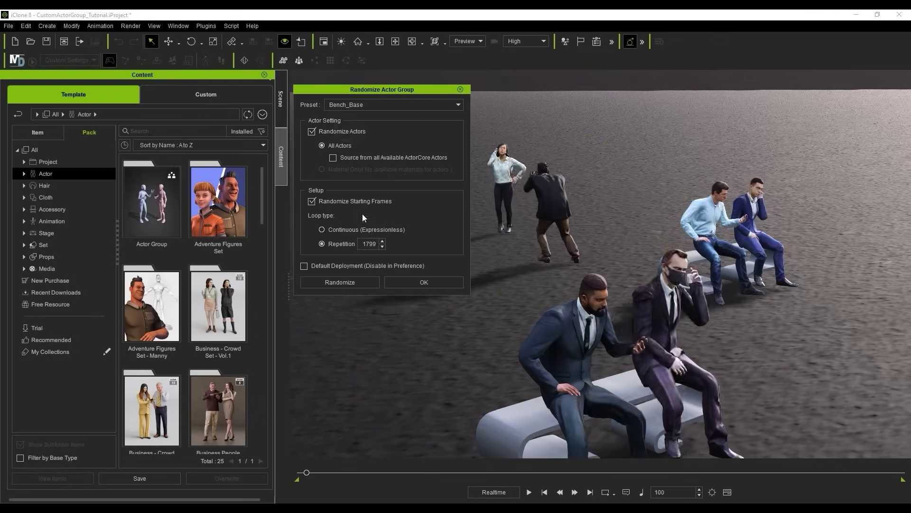
left_click(368, 283)
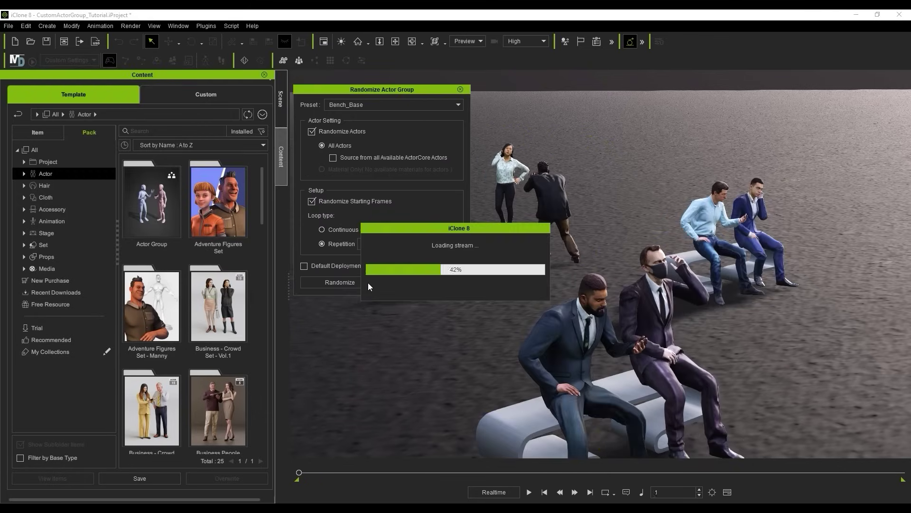
left_click(368, 283)
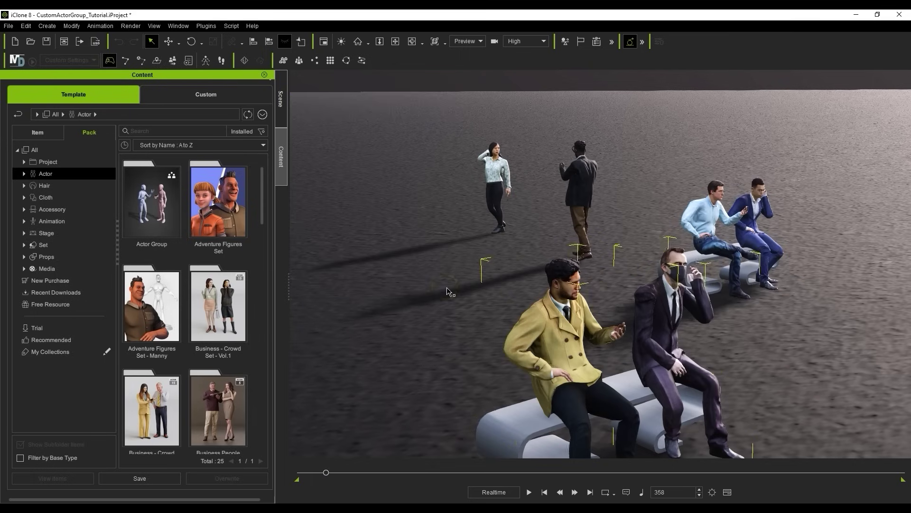
Play back the three preset groups and view them from different angles.
left_click(529, 492)
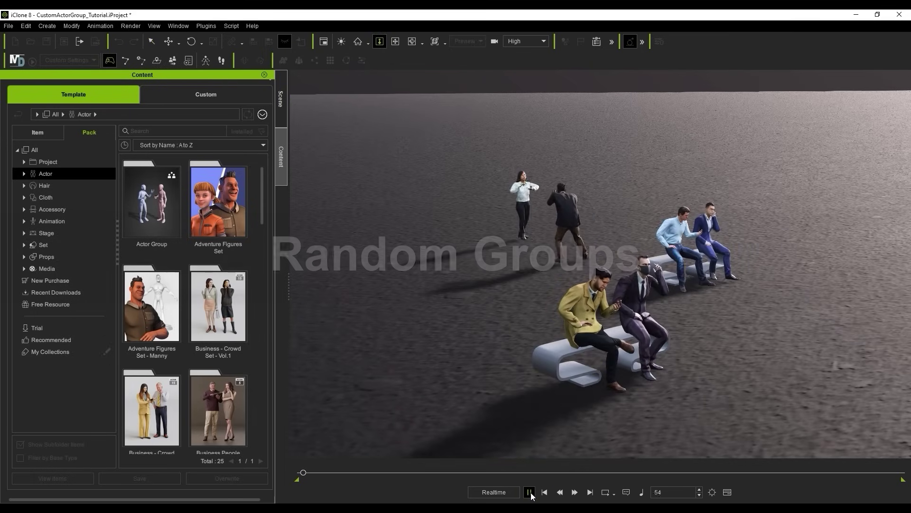
left_click_drag(578, 421, 557, 409, "alt")
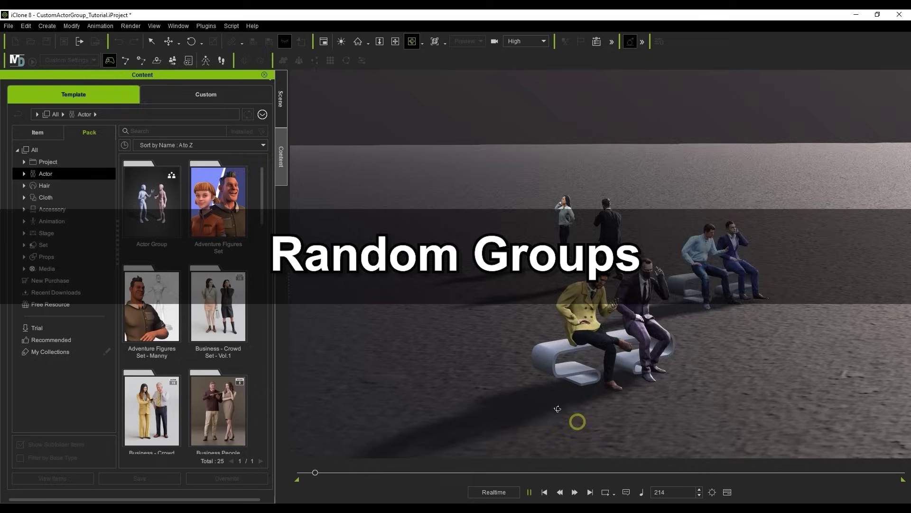
right_click_drag(558, 409, 638, 406)
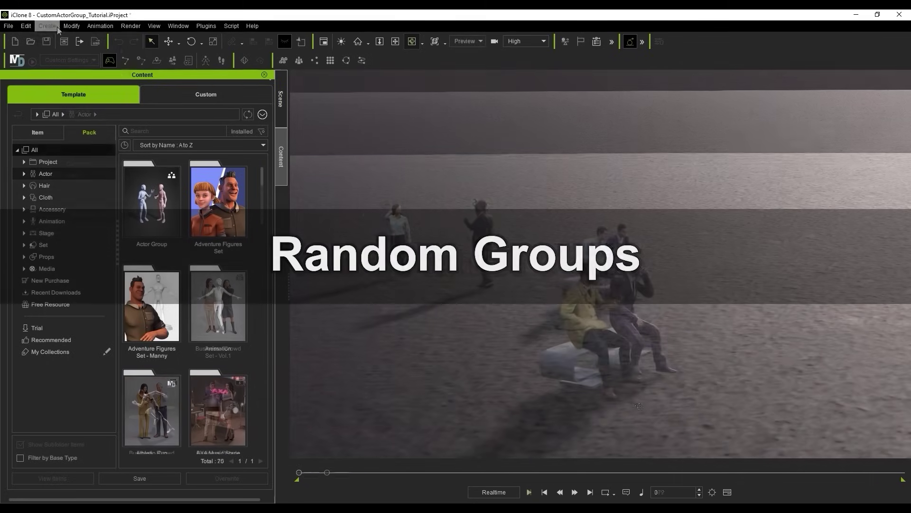
Start a new actor group of the Random type.
left_click(48, 26)
left_click(113, 212)
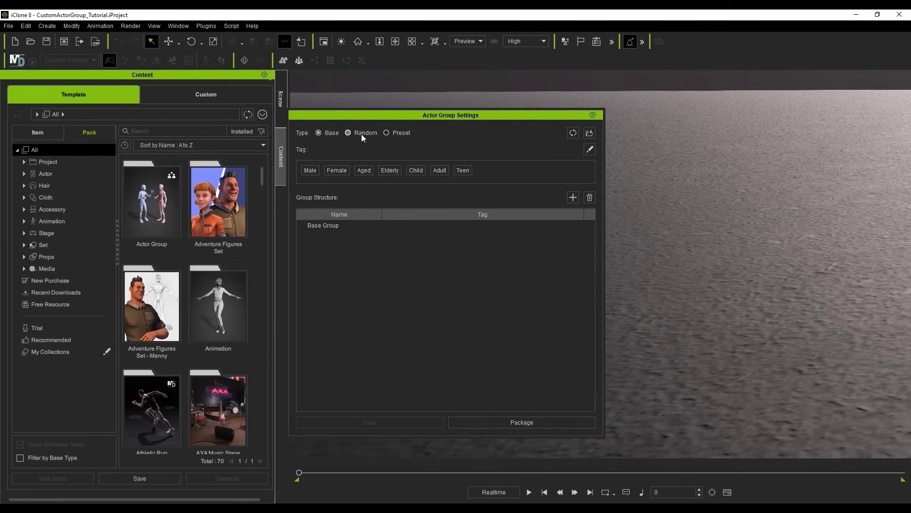
left_click(349, 133)
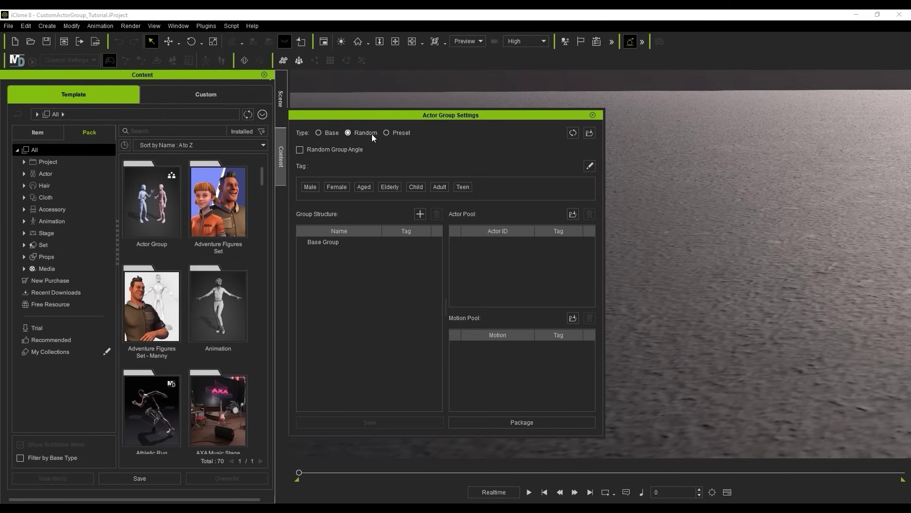
Place Business-F-0017, Business-F-0018 and Business-F-0019 from Business - Crowd Set - Vol.1 close together in the scene.
left_click(48, 173)
double_click(223, 306)
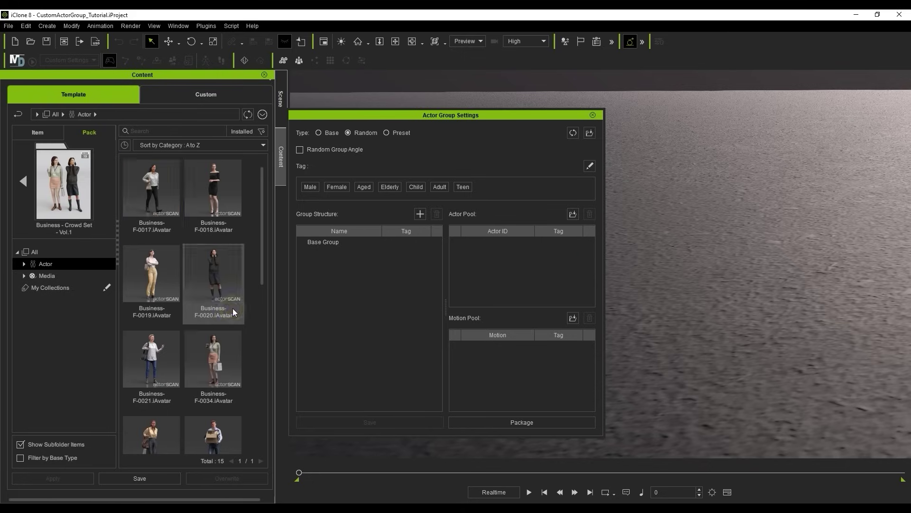
left_click_drag(155, 192, 665, 198)
left_click_drag(213, 190, 686, 310)
left_click_drag(152, 275, 769, 298)
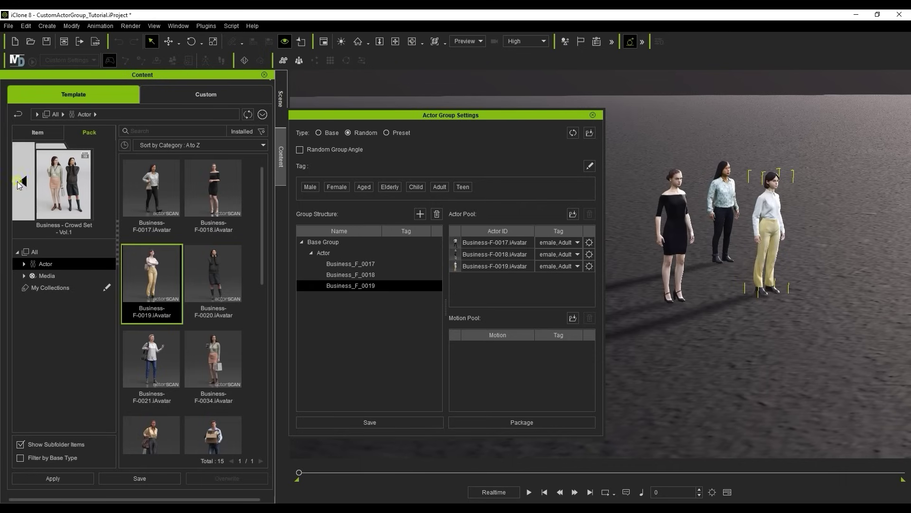
Apply City Life's Chat_Floor02_F motion to Business_F_0017 and Chat_Floor01_F to Business_F_0019, and return to the first frame.
left_click(23, 181)
left_click(59, 219)
scroll(255, 200, "down", 3)
double_click(176, 238)
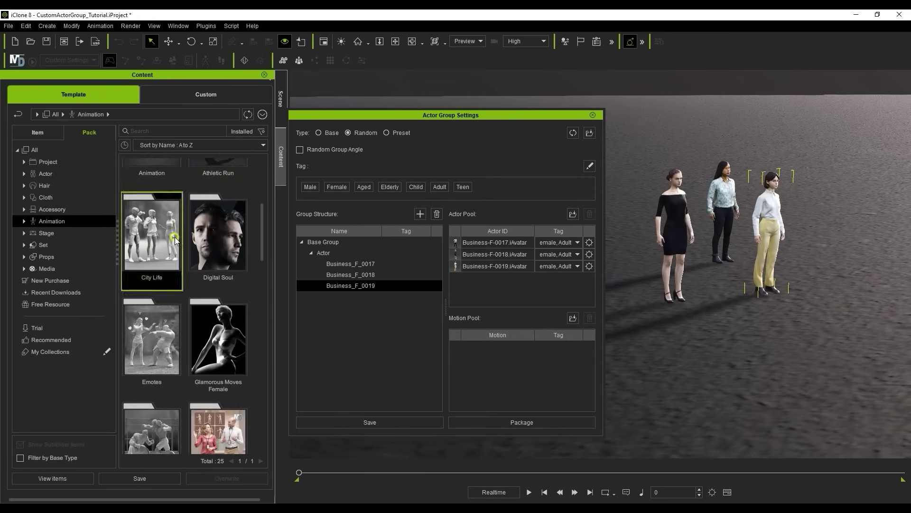
left_click_drag(152, 280, 731, 227)
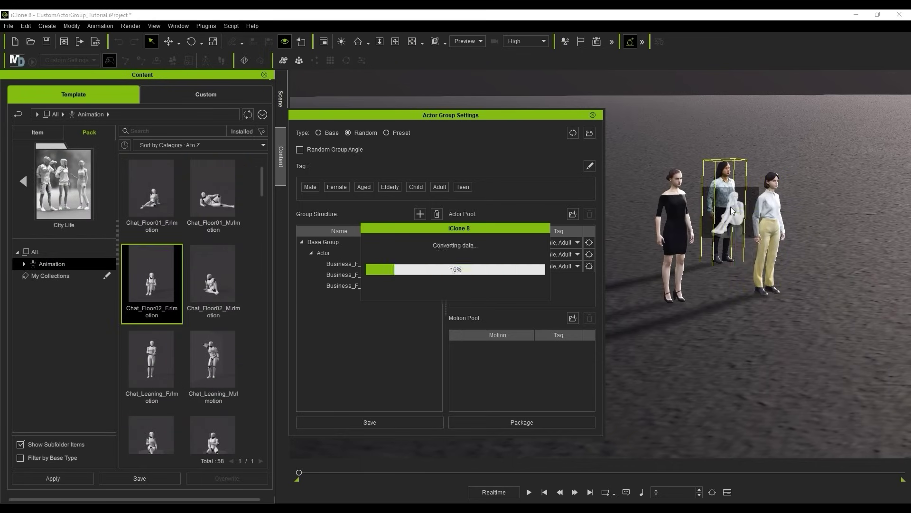
left_click_drag(152, 194, 766, 223)
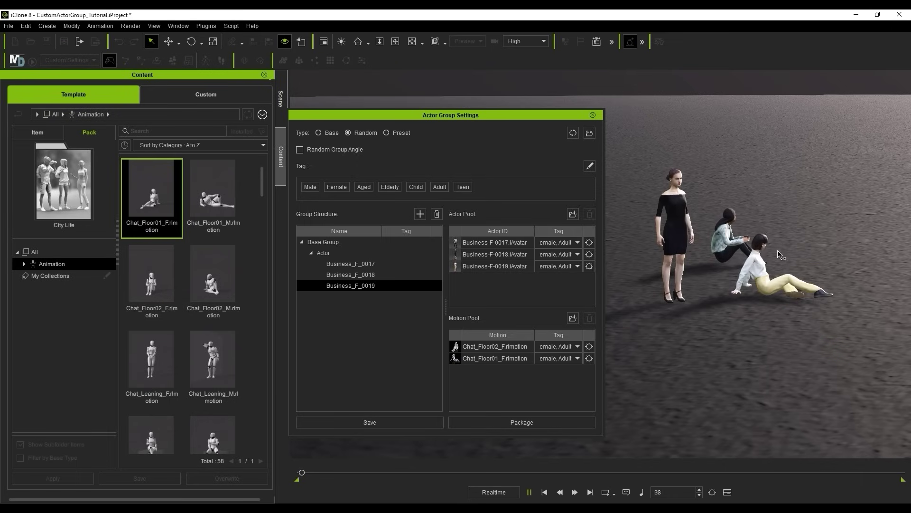
left_click(544, 492)
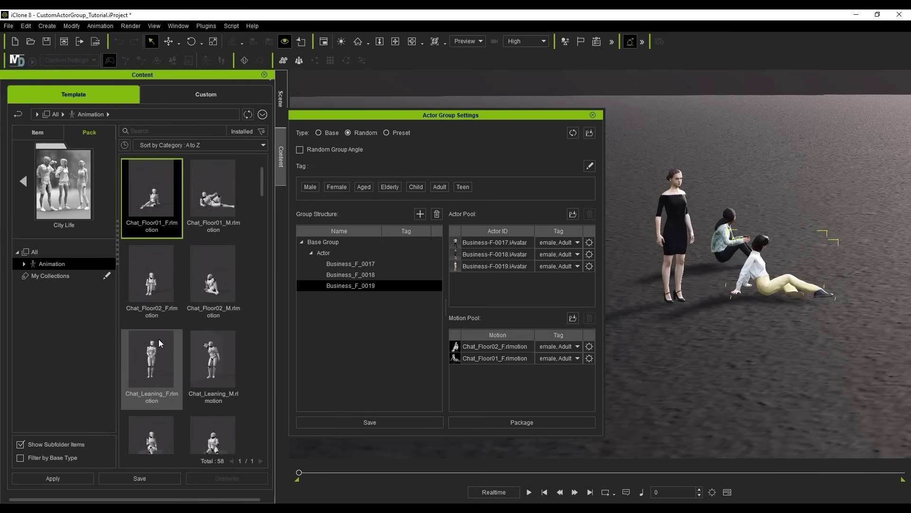
Apply the Chat_Stand_F motion to Business_F_0018, the standing actor in the black dress.
scroll(209, 379, "down", 3)
left_click_drag(152, 403, 674, 223)
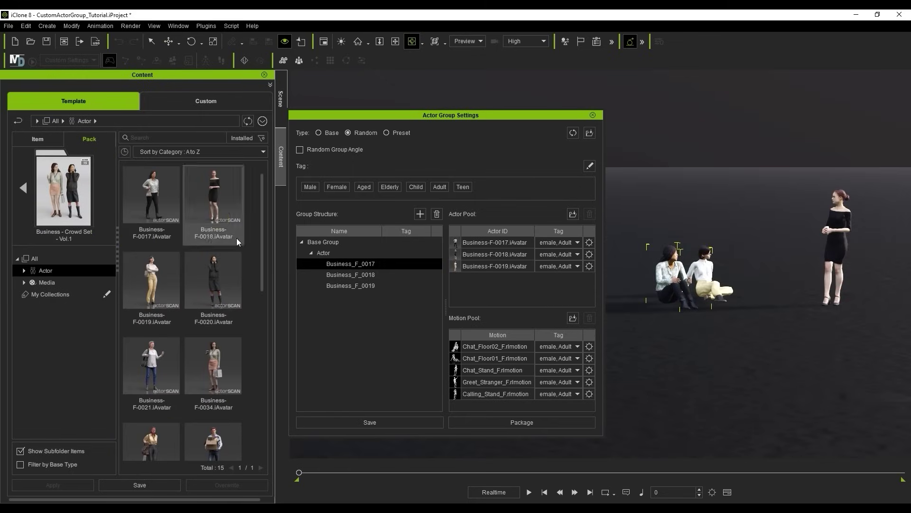
Add Business-F-0020, Business-F-0021 and Business-F-0034 from Business - Crowd Set - Vol.1 to the group's Actor Pool.
left_click_drag(261, 222, 159, 330)
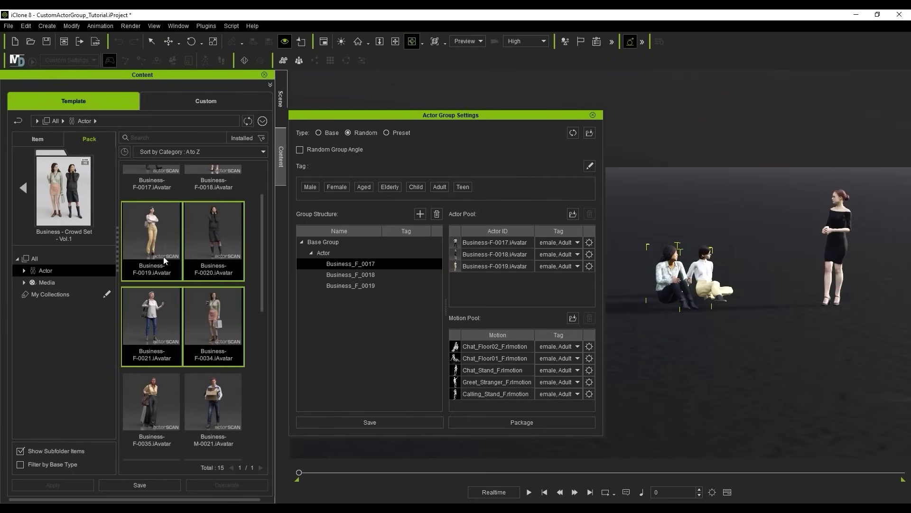
left_click_drag(164, 260, 509, 289)
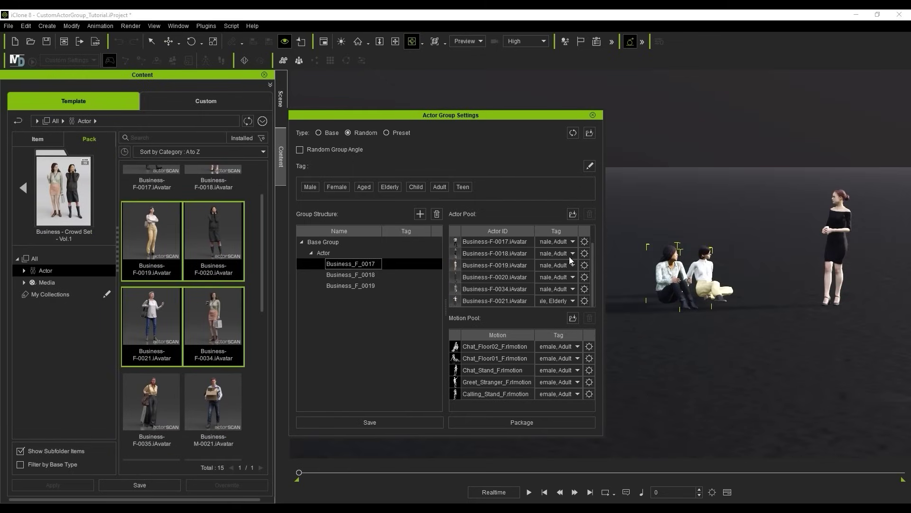
left_click(585, 242)
left_click(516, 181)
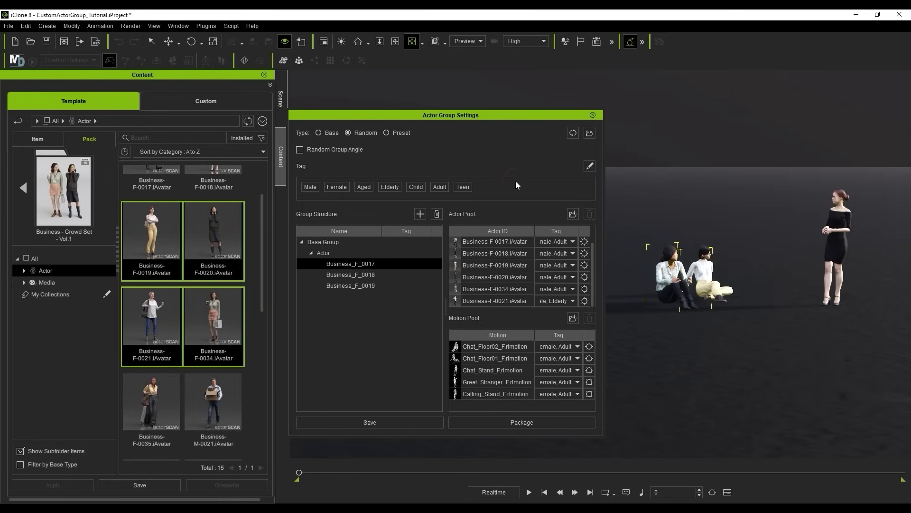
Find the Material Plus variants of Business-F-0018 among the Business - Crowd Set - Vol.1 media content.
left_click(226, 317)
left_click(24, 282)
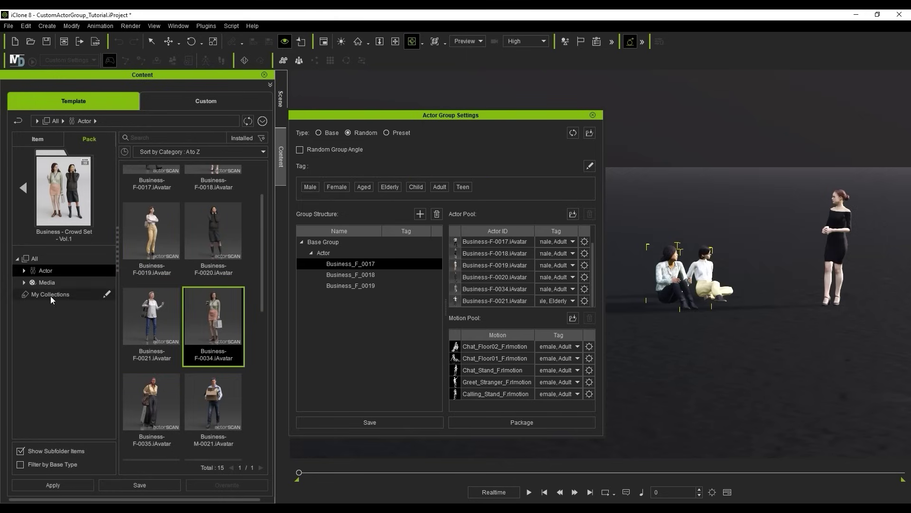
left_click(33, 294)
left_click(71, 306)
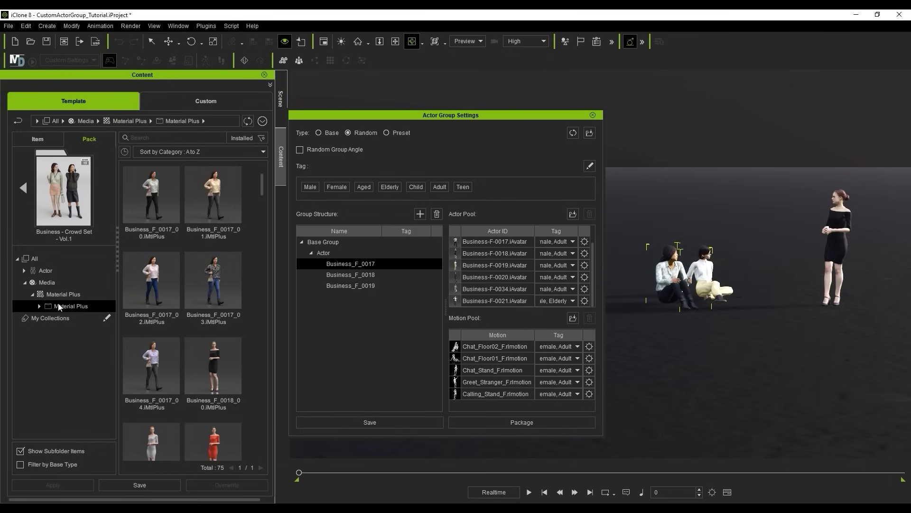
left_click(40, 306)
left_click(48, 319)
left_click(55, 330)
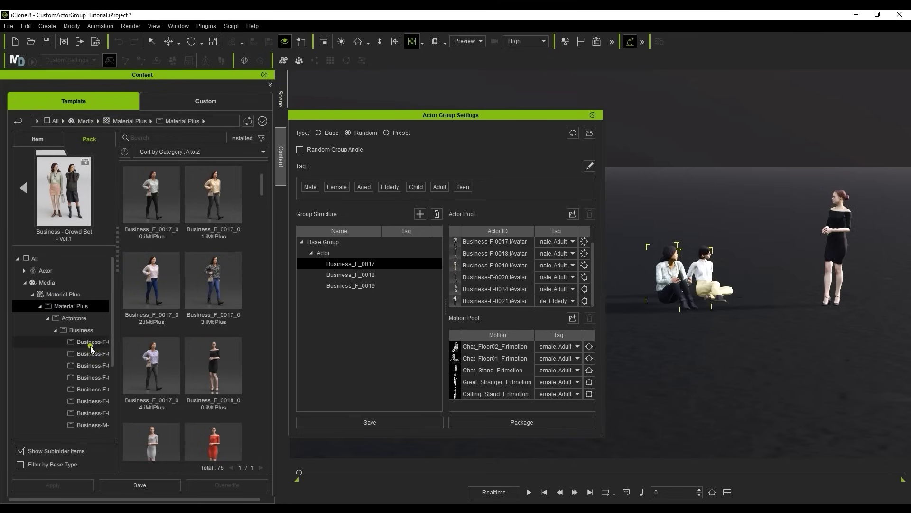
left_click(90, 353)
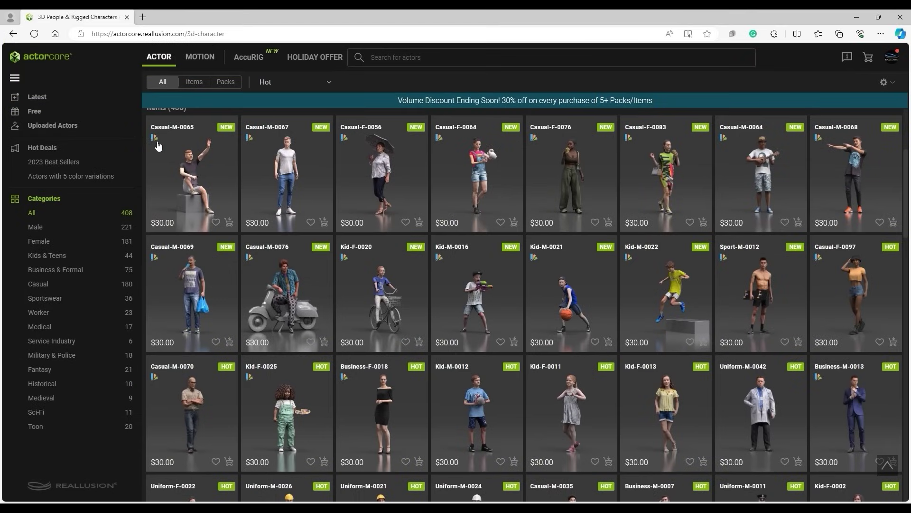
Switch to the ActorCore store in the browser and examine the colour variations of Business-F-0018.
scroll(418, 214, "down", 3)
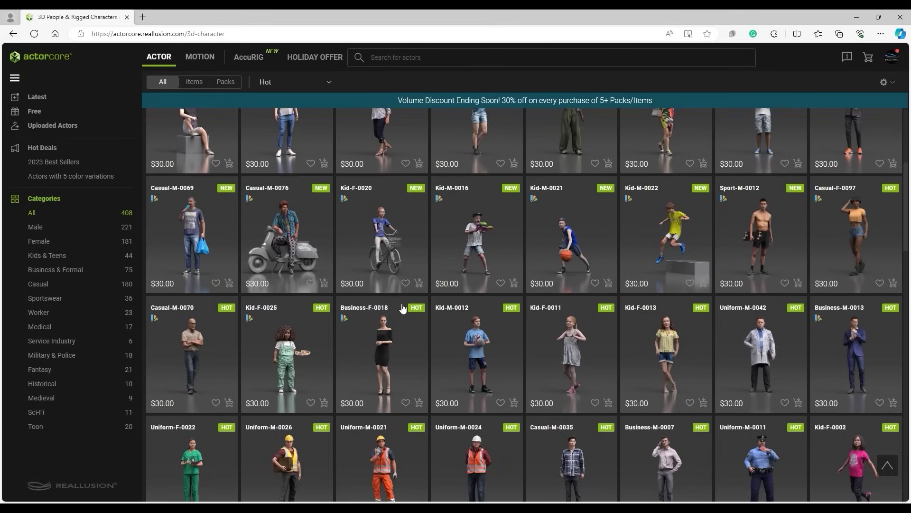
left_click(382, 286)
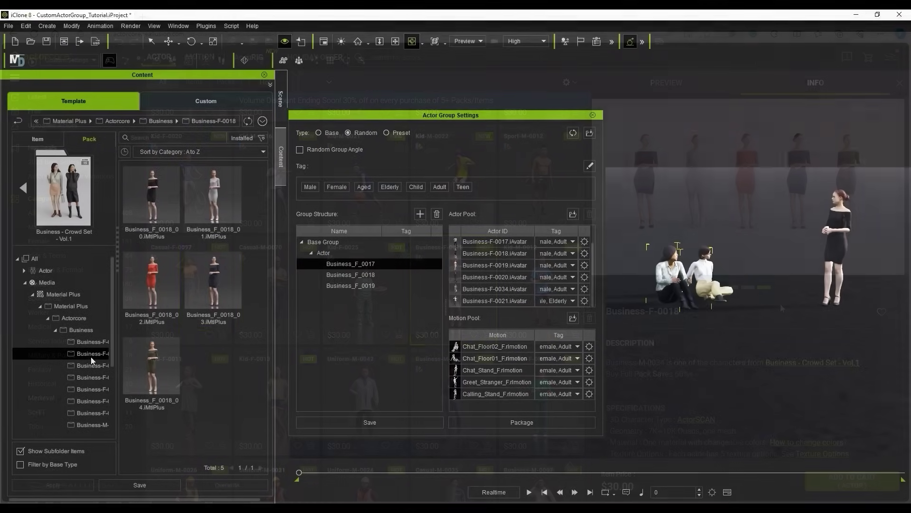
Back in iClone, locate the Business-F-0018 material folder and load Business_F_0018_00 to Business_F_0018_04 as MaterialPlus variants in the Actor Pool.
right_click(238, 275)
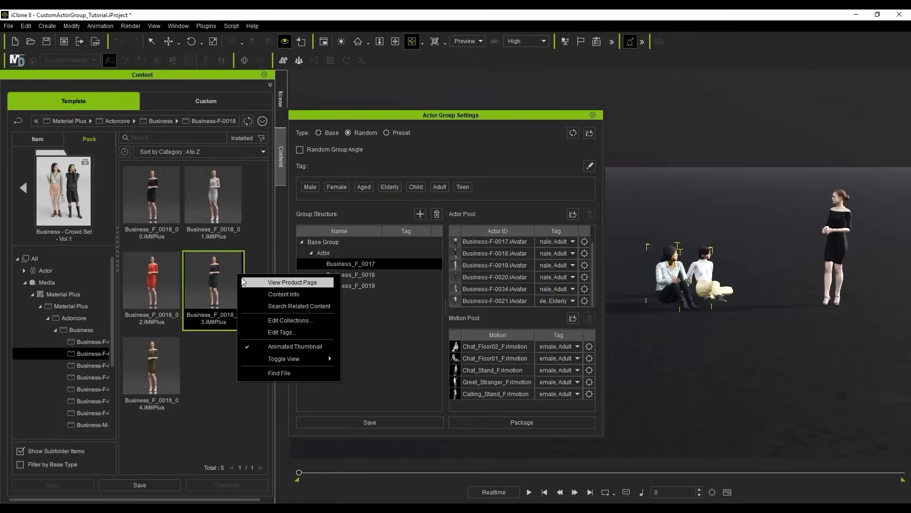
left_click(313, 373)
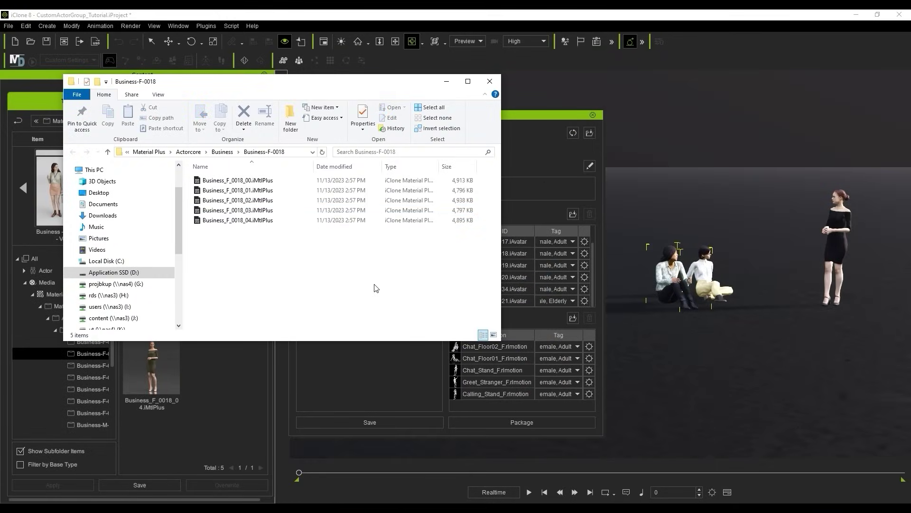
left_click(584, 241)
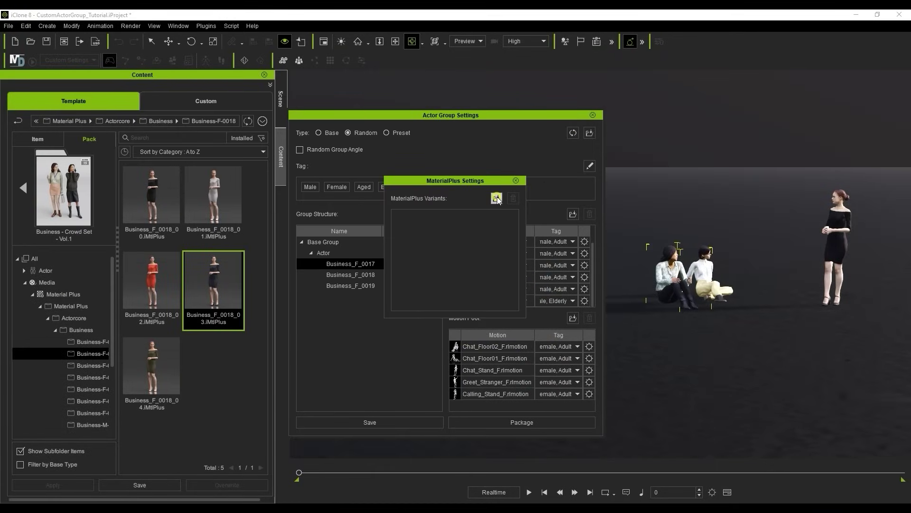
left_click(496, 198)
left_click(444, 102)
type("D:\\Reallusion\\Reallusion Template\\Media\\Material Plus\\Actorcore\\Business\\Business-F-0018")
key("Return")
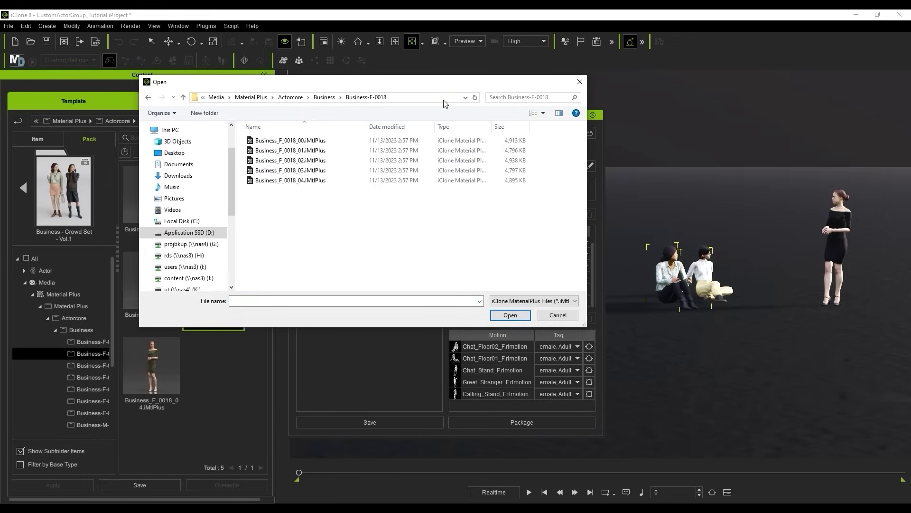
left_click_drag(349, 218, 293, 140)
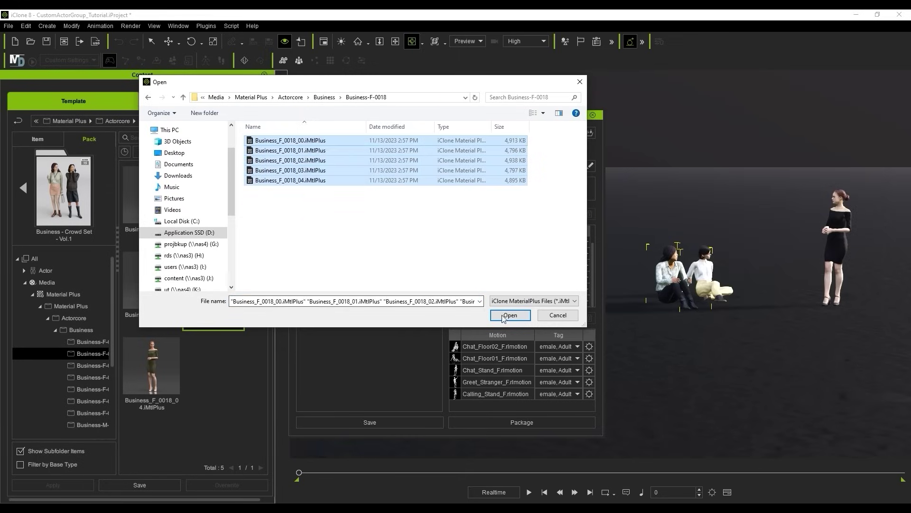
left_click(517, 316)
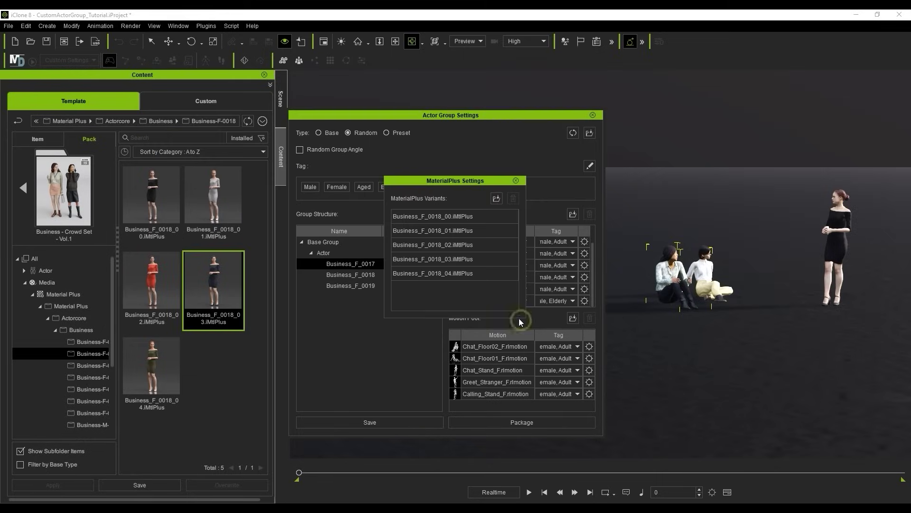
left_click(516, 181)
Find Phone_F_R among the Actor Group pack's accessories and copy the path of the folder containing it.
left_click(44, 318)
left_click(50, 294)
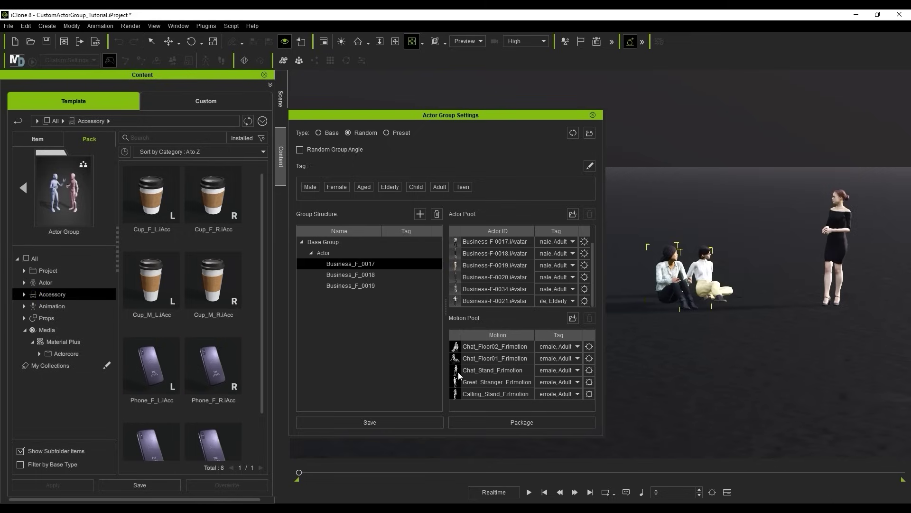
mouse_move(459, 375)
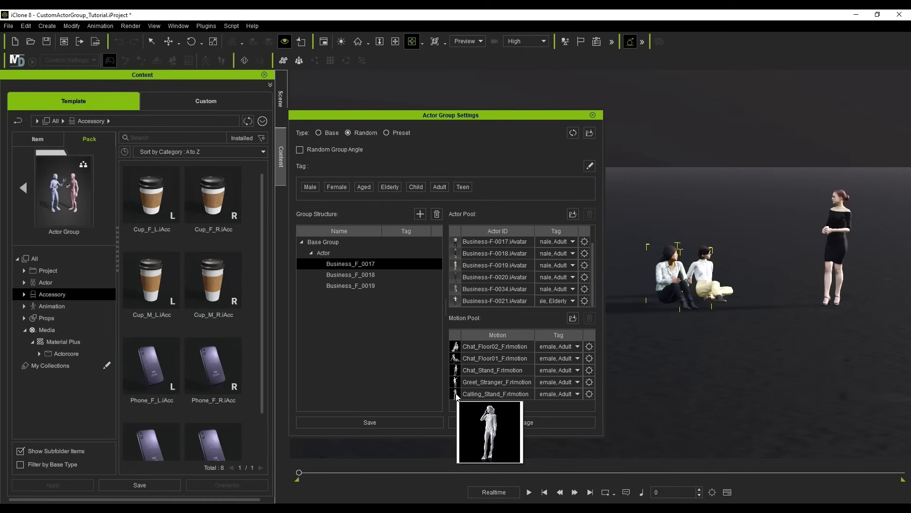
left_click(589, 394)
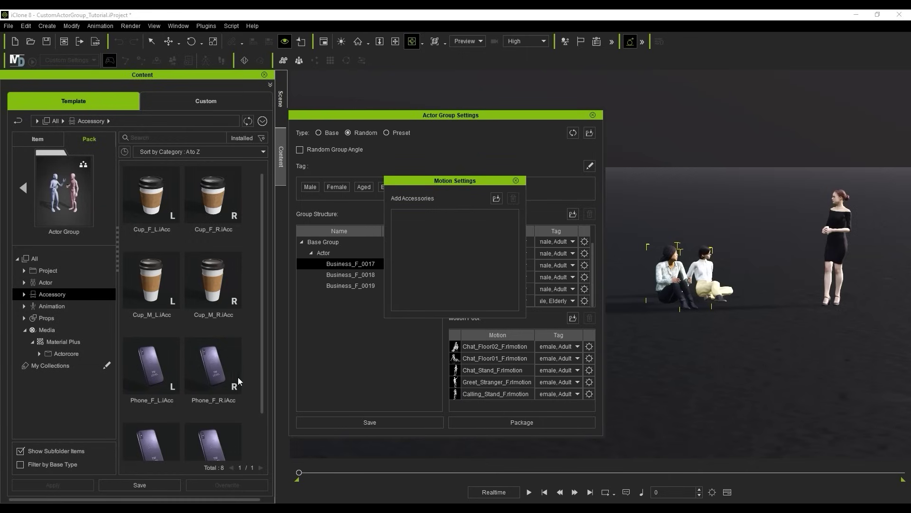
left_click(516, 180)
scroll(214, 304, "down", 1)
right_click(217, 326)
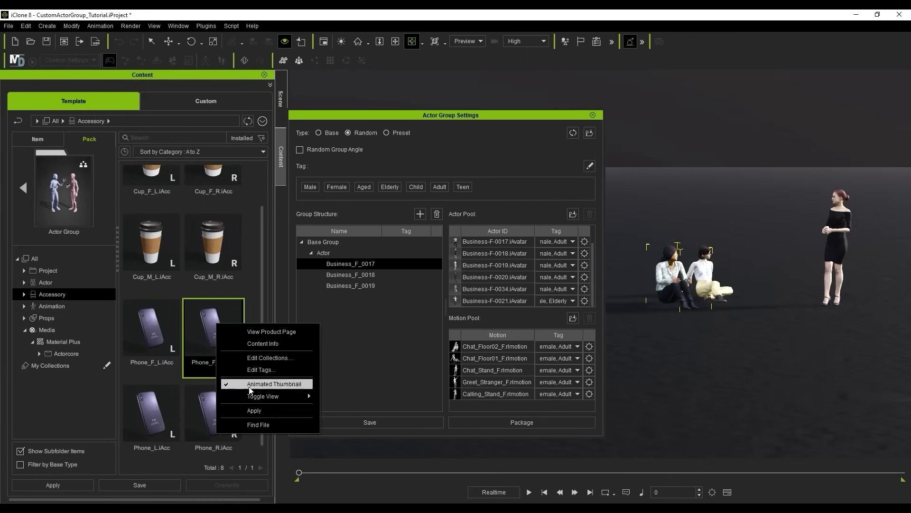
left_click(284, 427)
left_click(248, 161)
key("ctrl+c")
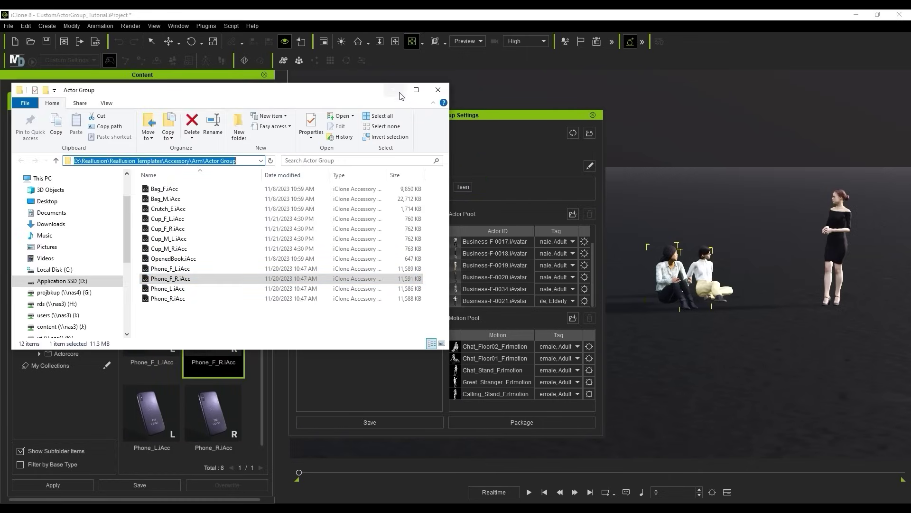
left_click(395, 90)
Add Phone_F_R.iAcc from the Accessory\Arm\Actor Group folder as an accessory for the Calling_Stand_F motion.
left_click(589, 394)
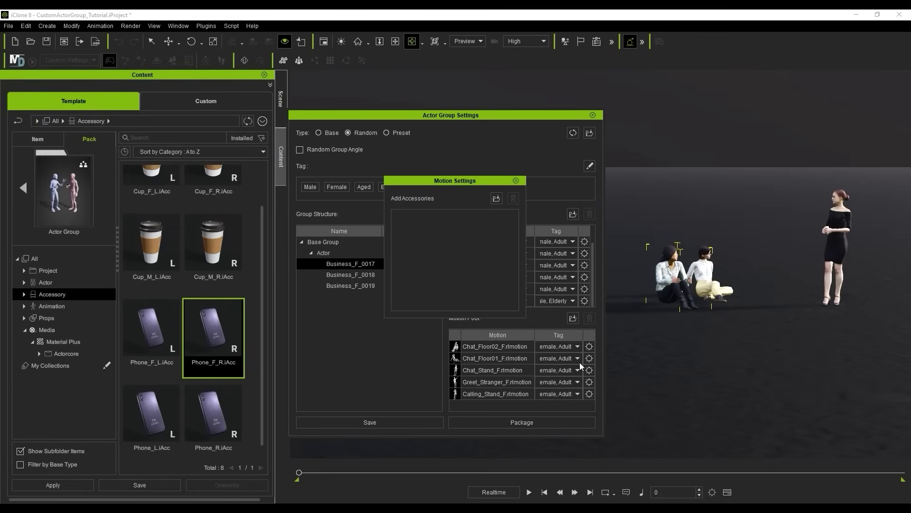
left_click(496, 199)
left_click(442, 99)
key("ctrl+v")
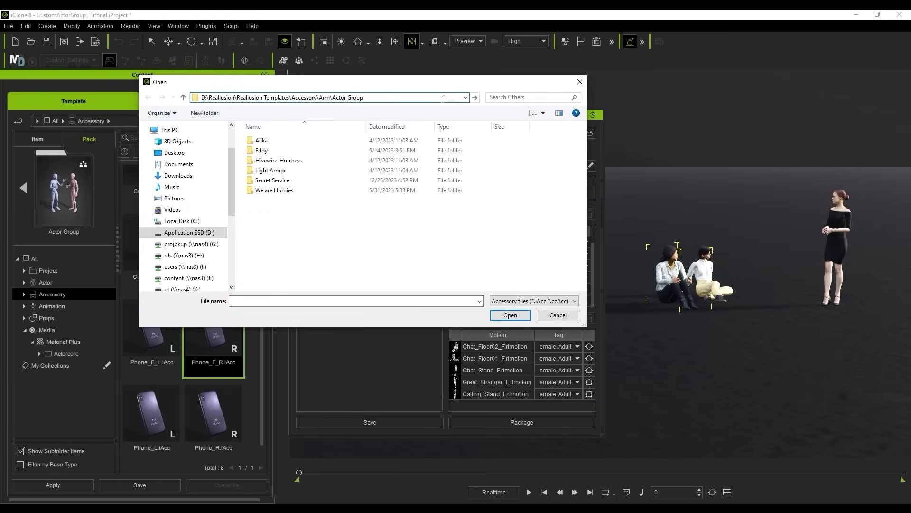
key("Return")
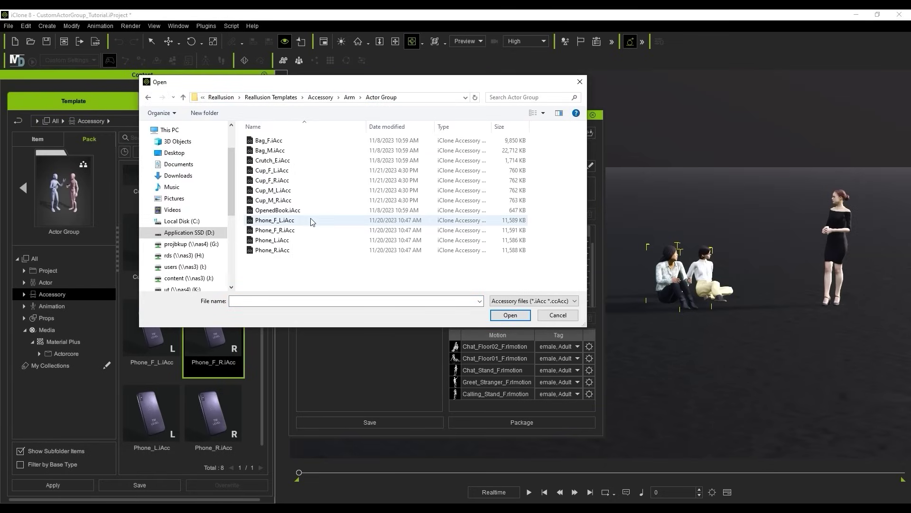
left_click(304, 230)
left_click(510, 315)
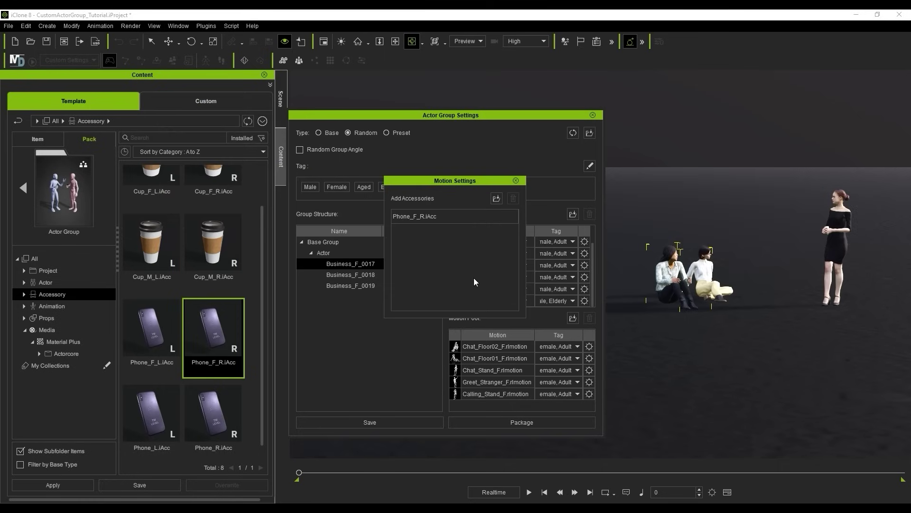
left_click(516, 181)
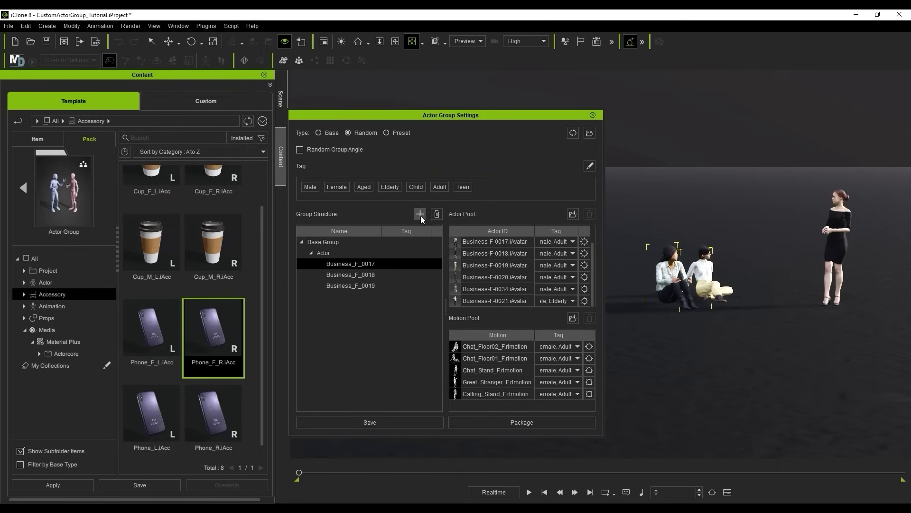
Save the random actor group as ActorGroup_Random in the 01_Stand folder.
left_click(417, 423)
type("ActorGroup_")
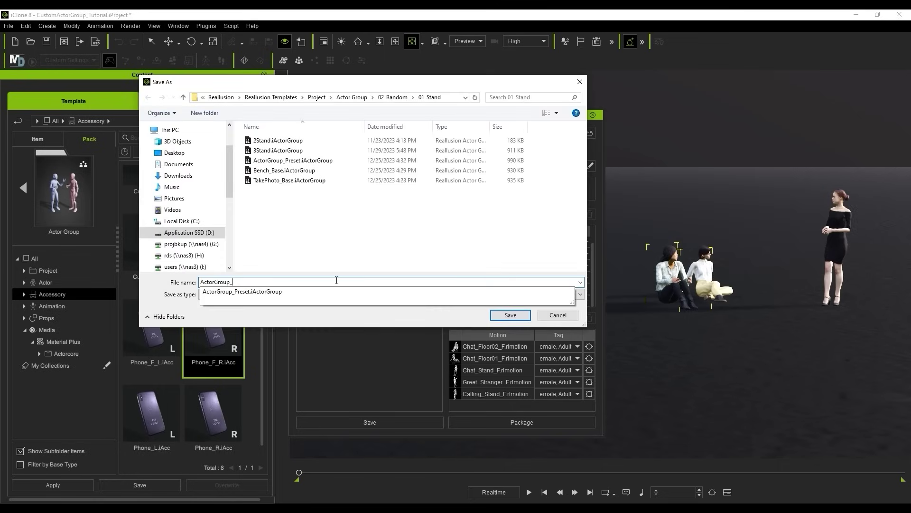
type("Random")
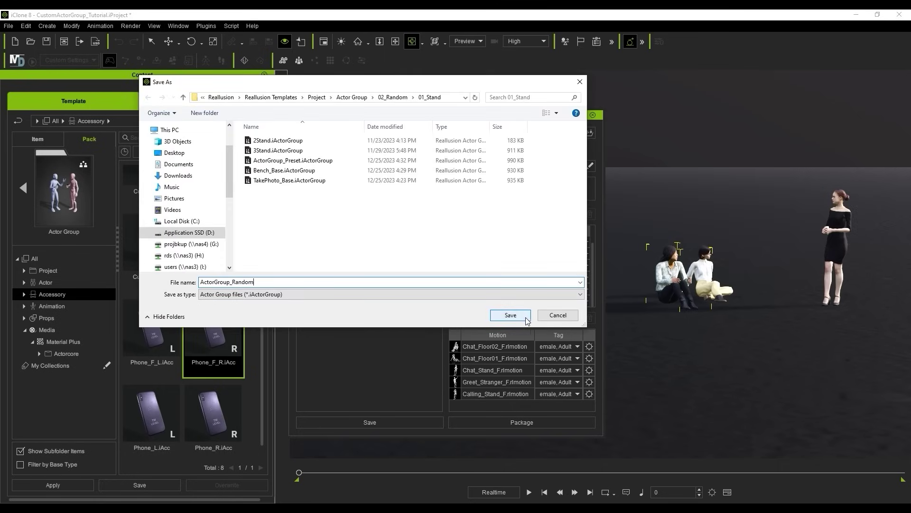
left_click(510, 315)
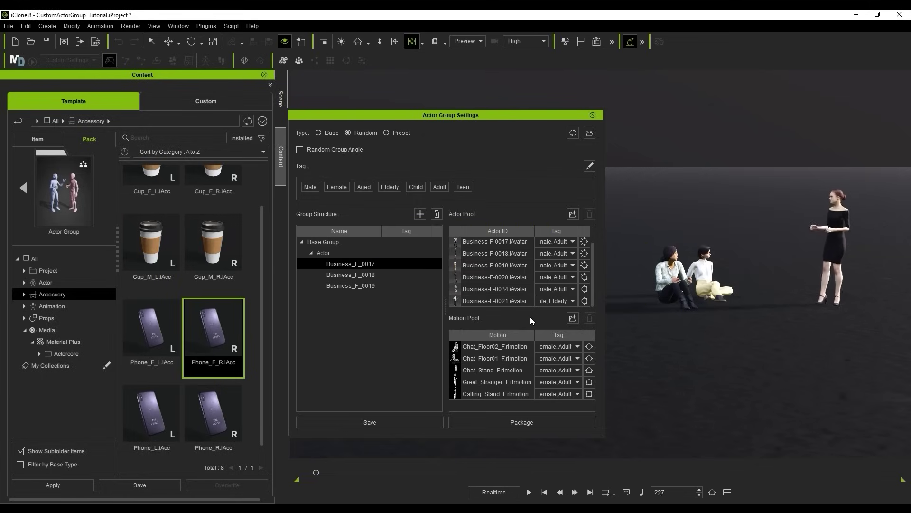
Return to the first frame and enable Random Group Angle for the actor group.
left_click(544, 493)
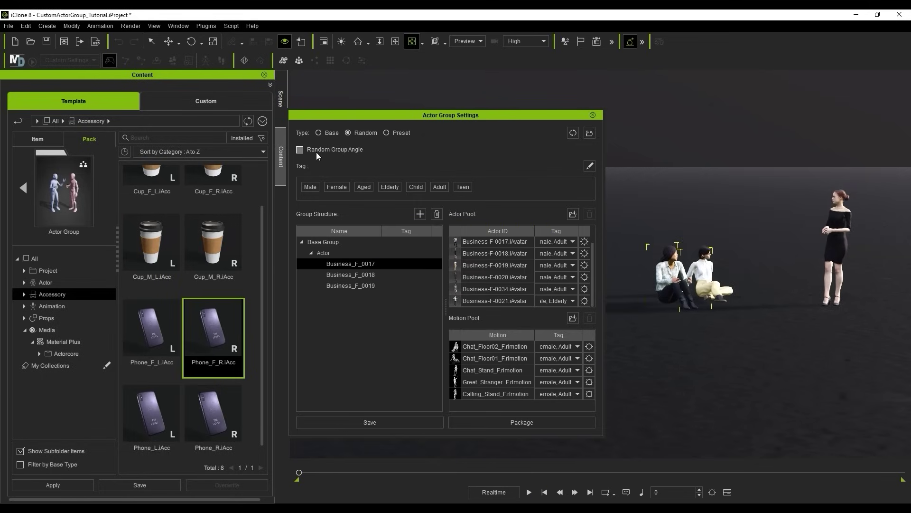
left_click(340, 151)
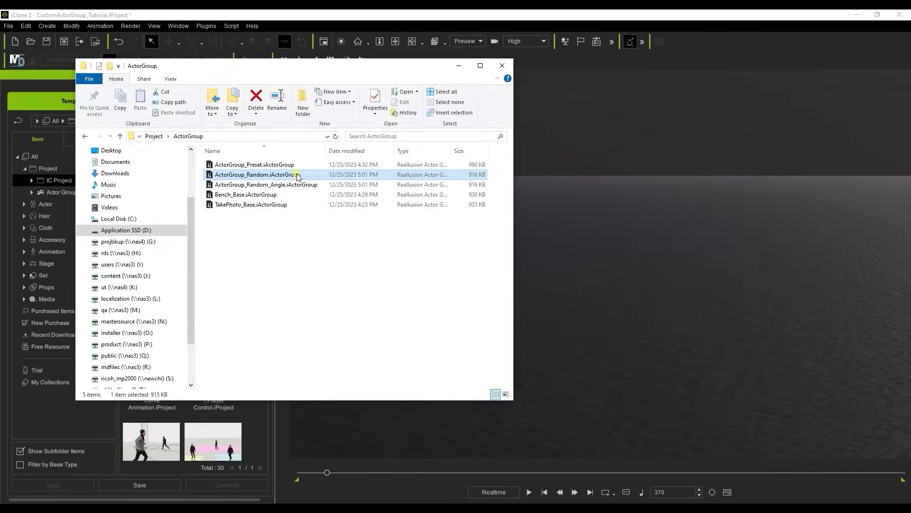
Load ActorGroup_Random.iActorGroup into the scene and randomize its motions and starting frames twice.
left_click_drag(298, 177, 569, 257)
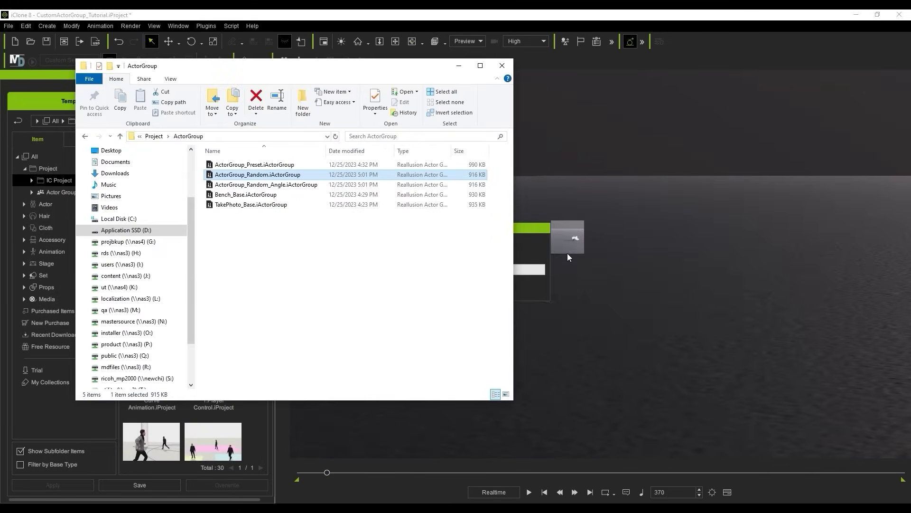
left_click(459, 66)
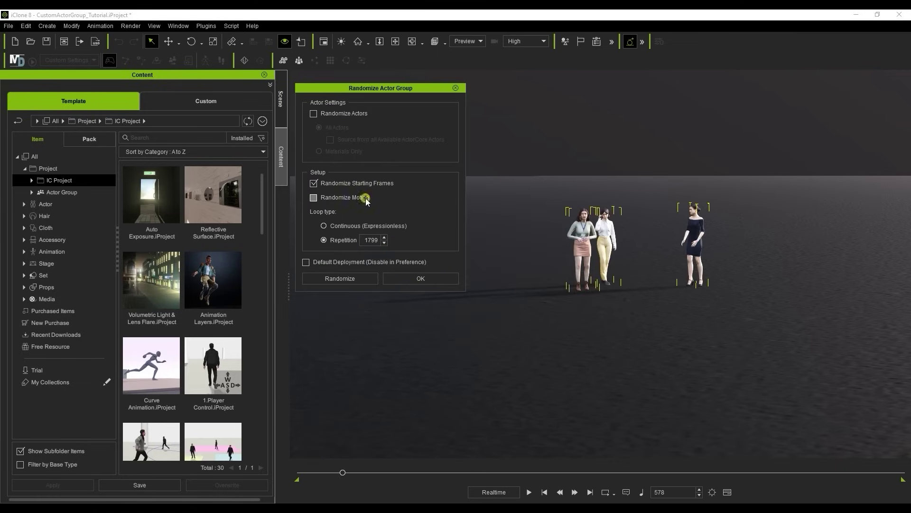
left_click(366, 277)
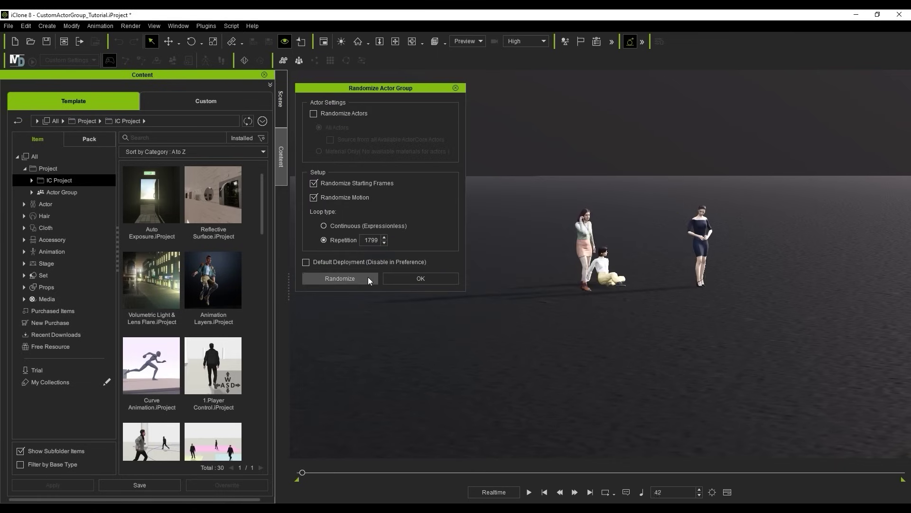
left_click(367, 279)
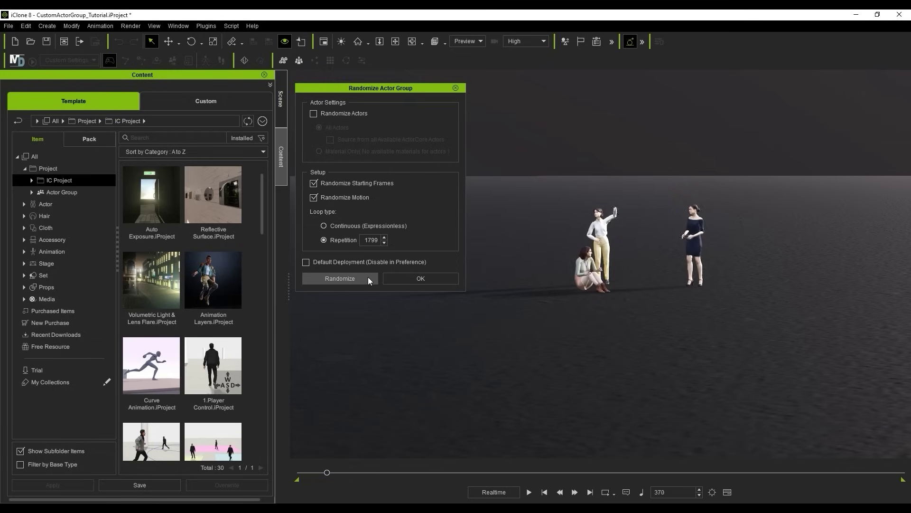
Accept the randomized actor group and load another copy of ActorGroup_Random.iActorGroup in front of it.
left_click(448, 280)
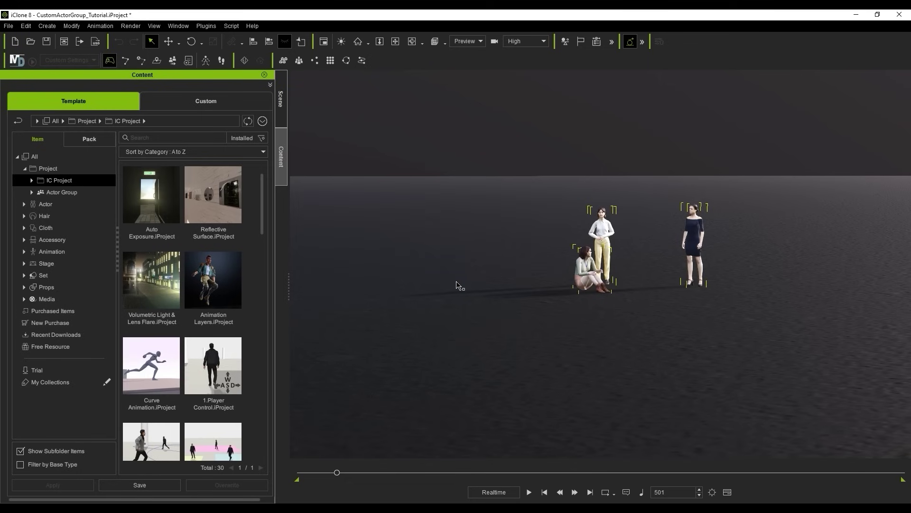
left_click(133, 507)
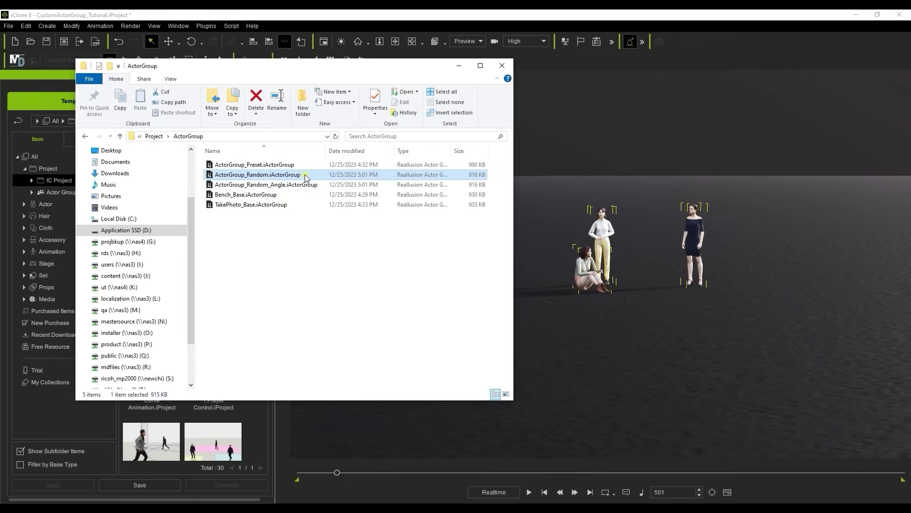
left_click_drag(305, 175, 526, 309)
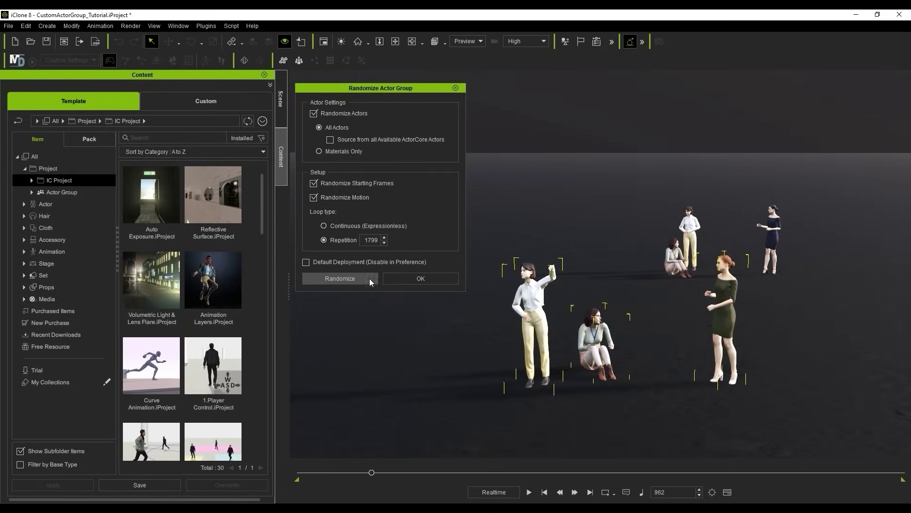
Randomize the new group's actors from all available ActorCore actors, including motions and starting frames, accept it and play the animation.
left_click(354, 278)
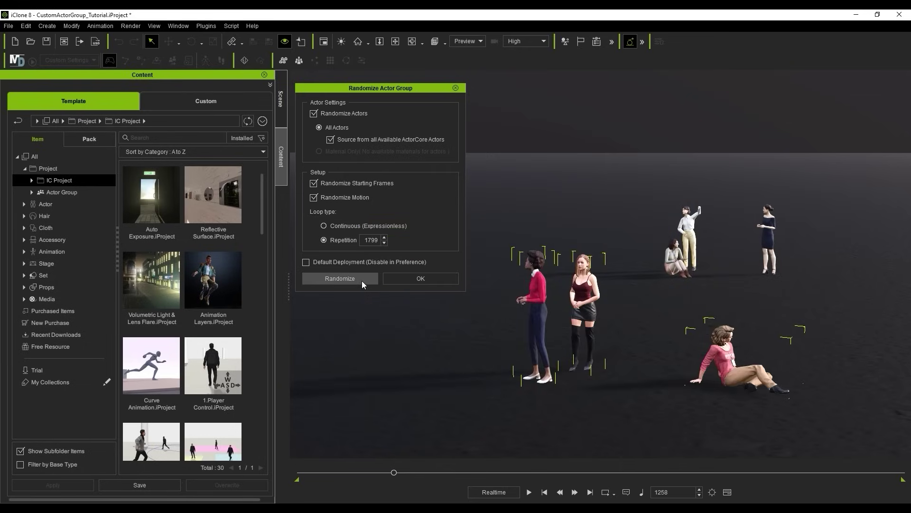
left_click(420, 278)
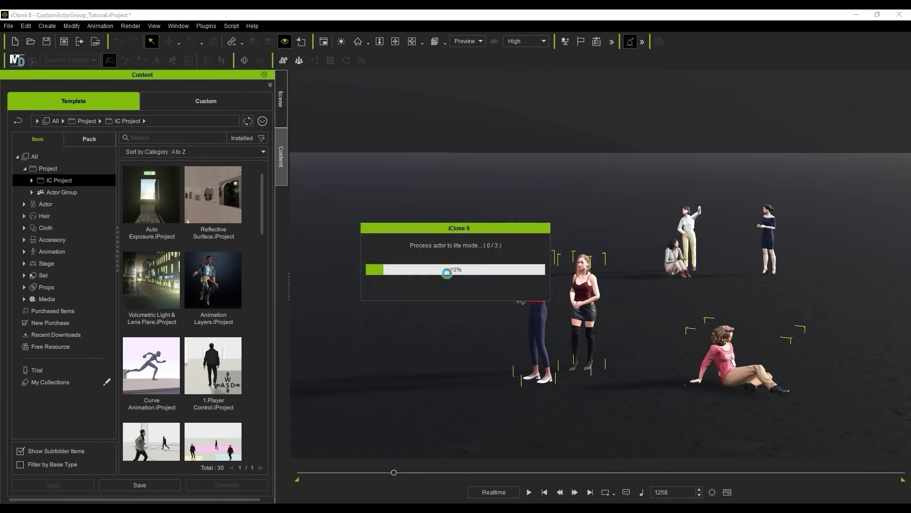
left_click(529, 492)
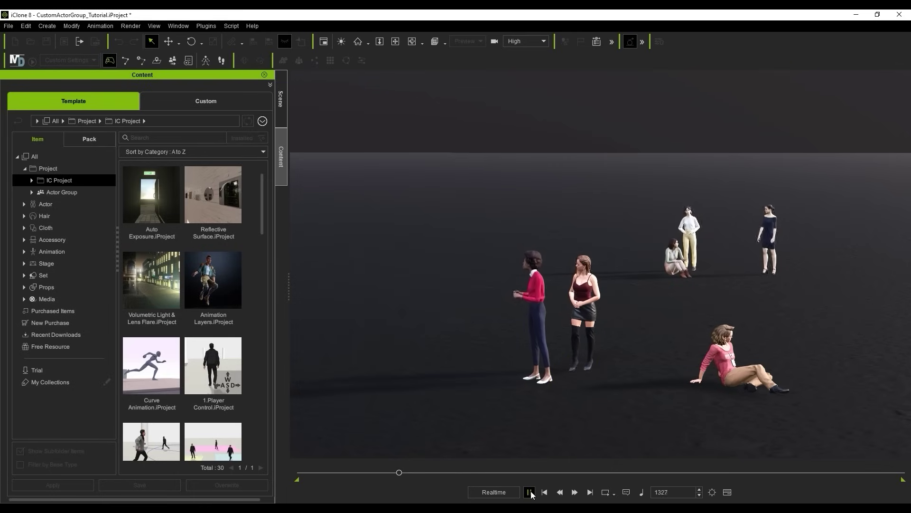
right_click_drag(555, 452, 617, 419)
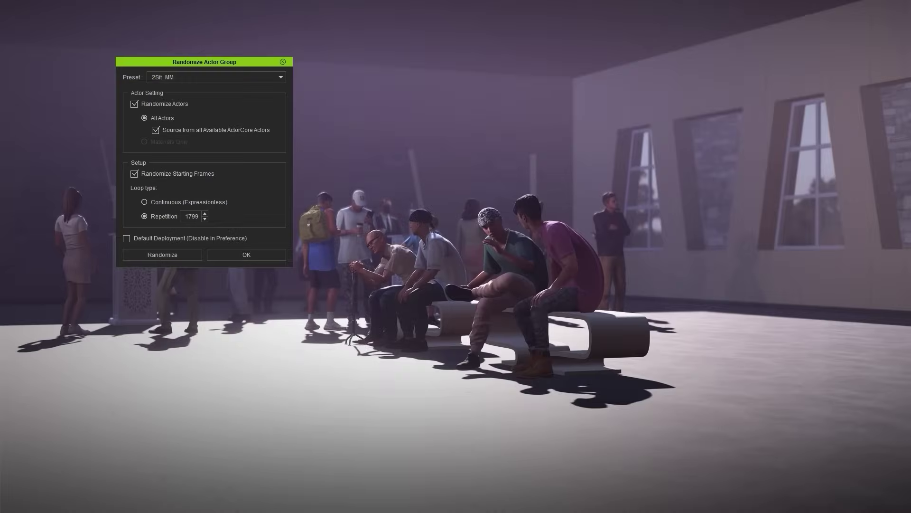